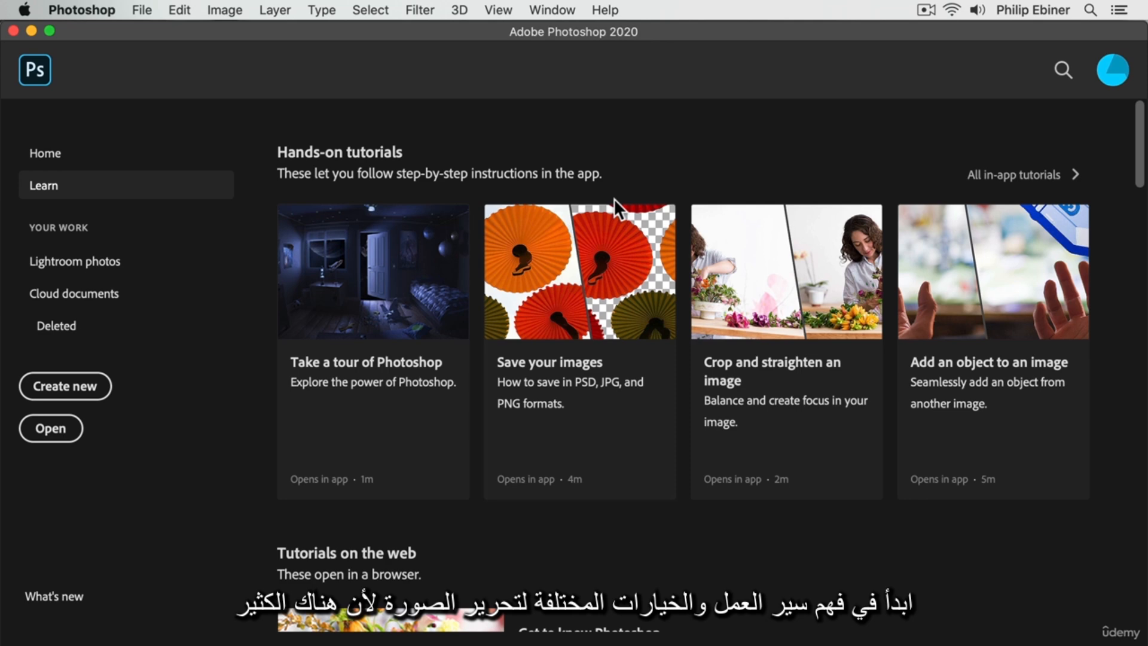
Step: Switch to Finder and preview the photo san dimas towers.jpg from Project 3's Photos folder
{"action": "key", "text": "super+Tab"}
{"action": "key", "text": "super+Tab"}
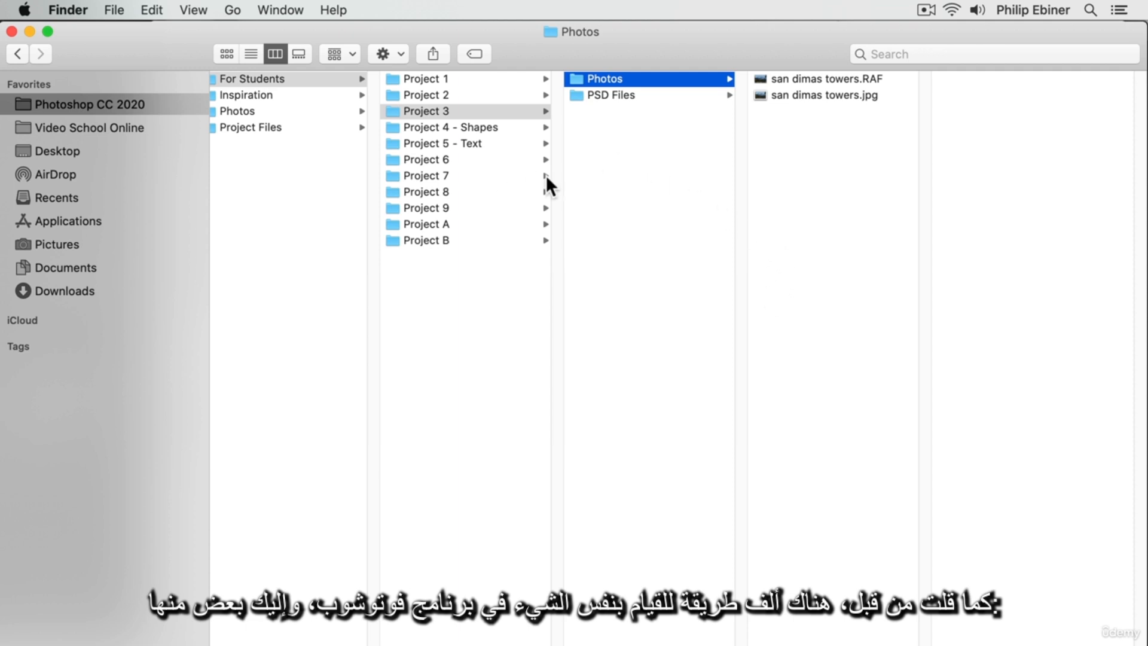
{"action": "left_click", "coordinate": [807, 94]}
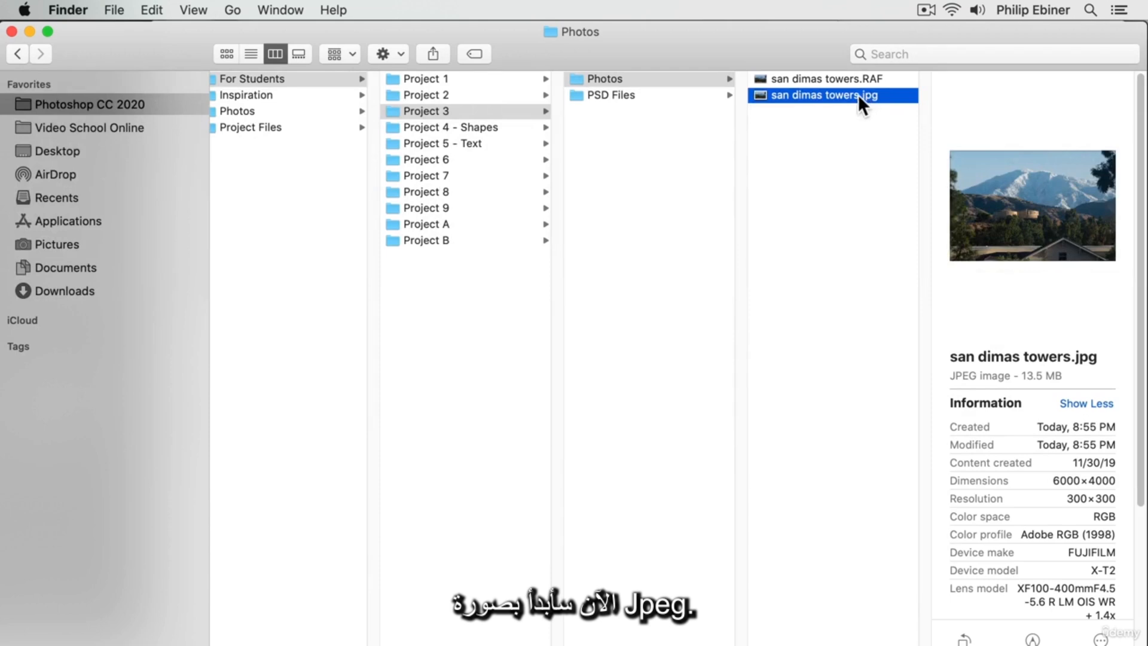
{"action": "right_click", "coordinate": [835, 94]}
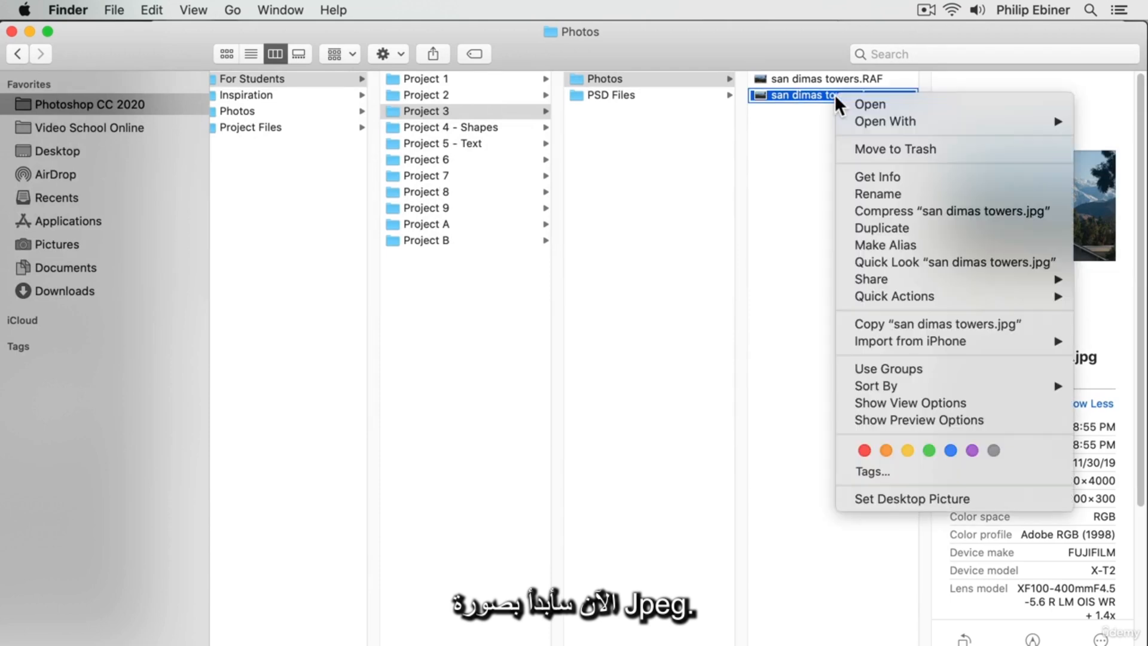
{"action": "left_click", "coordinate": [787, 91]}
{"action": "left_click", "coordinate": [864, 77]}
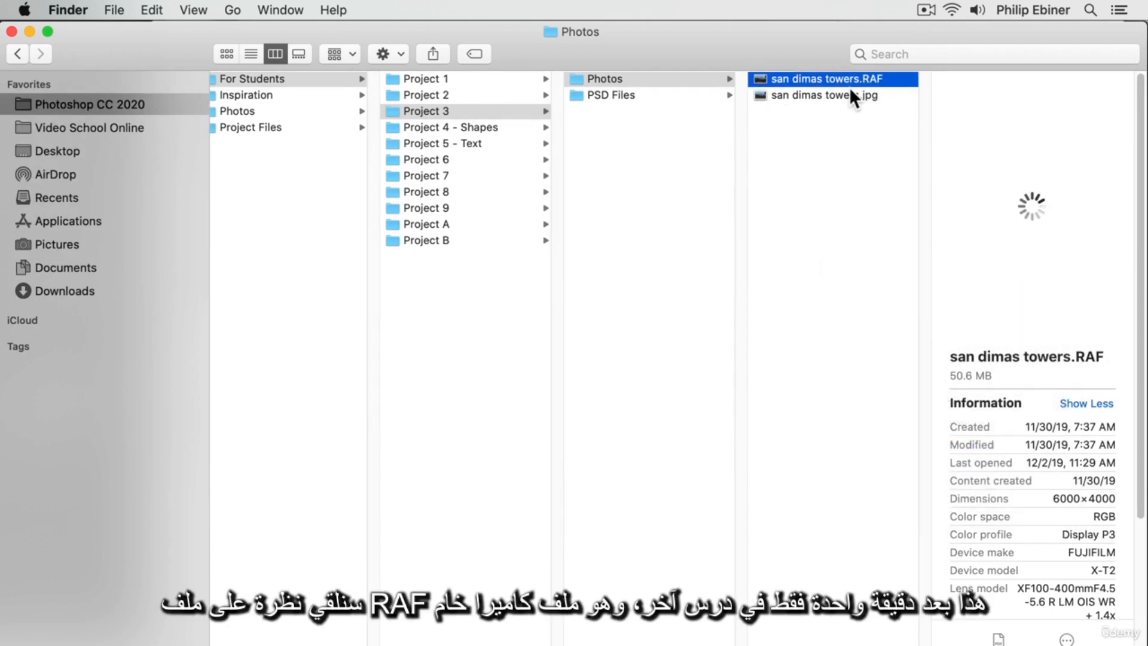
{"action": "left_click", "coordinate": [895, 94]}
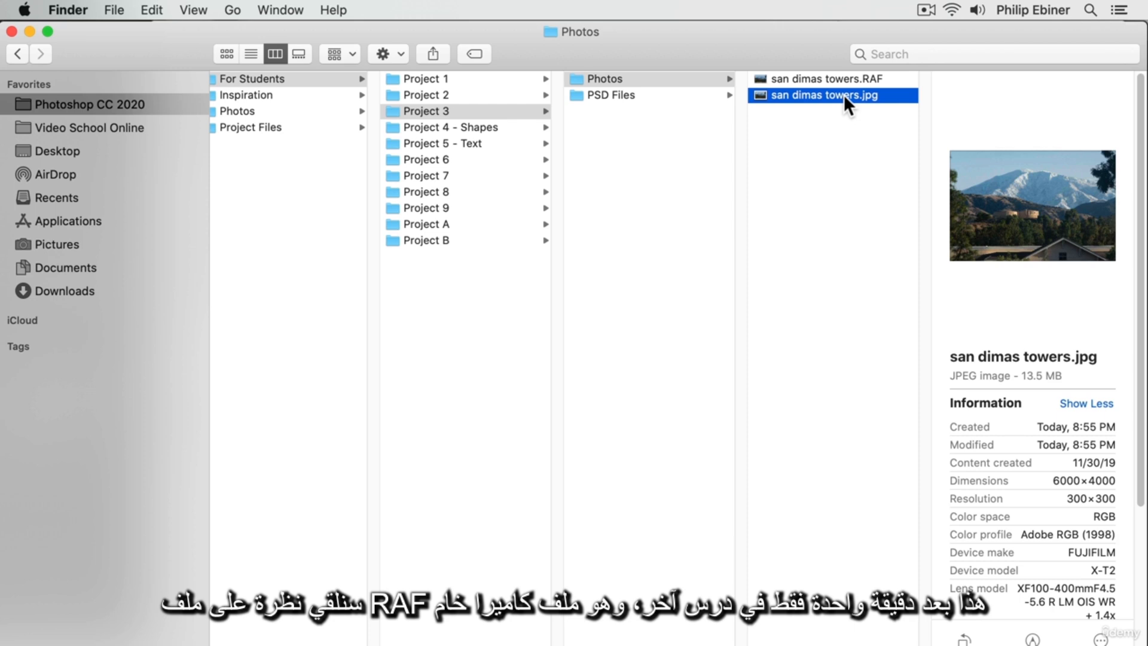
{"action": "key", "text": "space"}
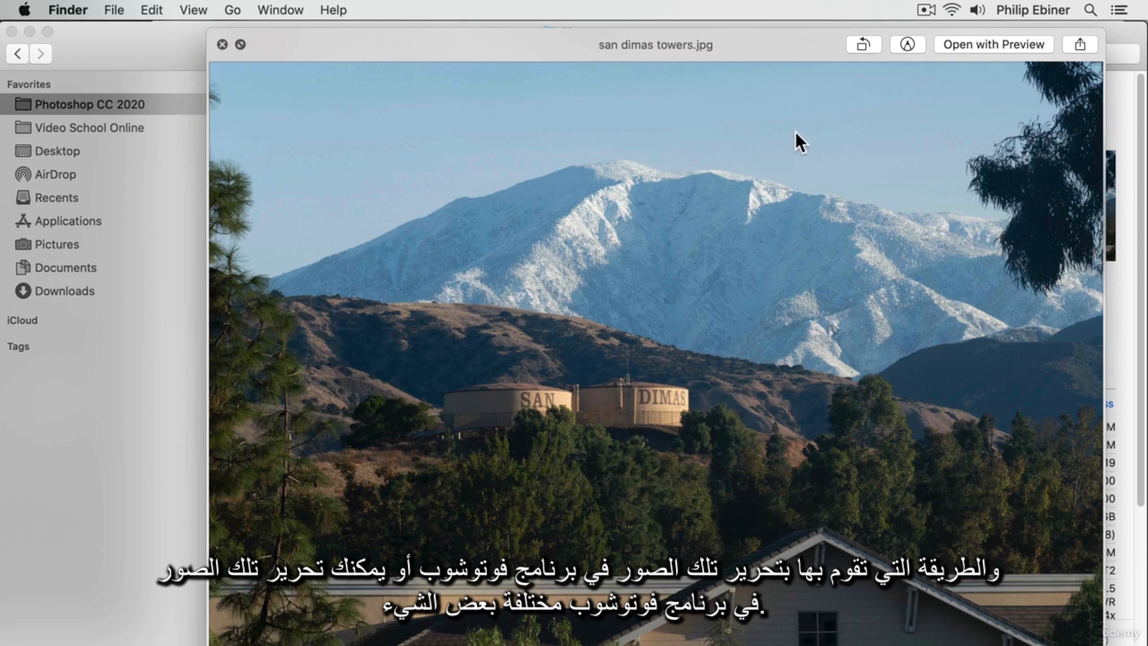
{"action": "key", "text": "space"}
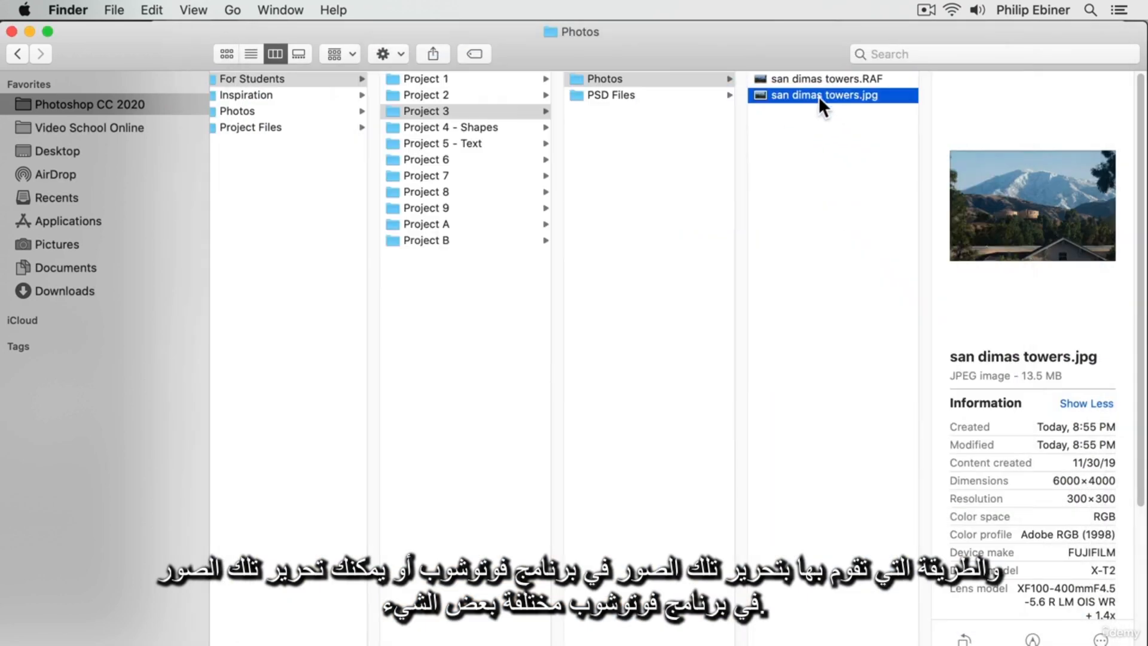
Step: Open san dimas towers.jpg with Adobe Photoshop 2020
{"action": "right_click", "coordinate": [819, 94]}
{"action": "mouse_move", "coordinate": [866, 118]}
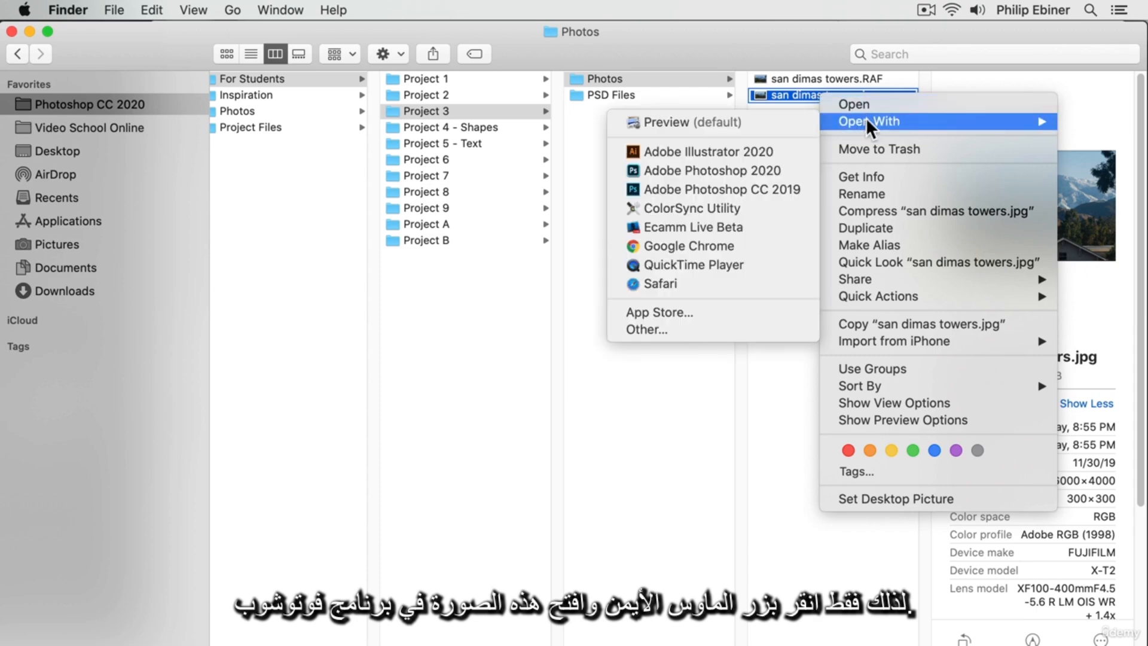
{"action": "left_click", "coordinate": [745, 173]}
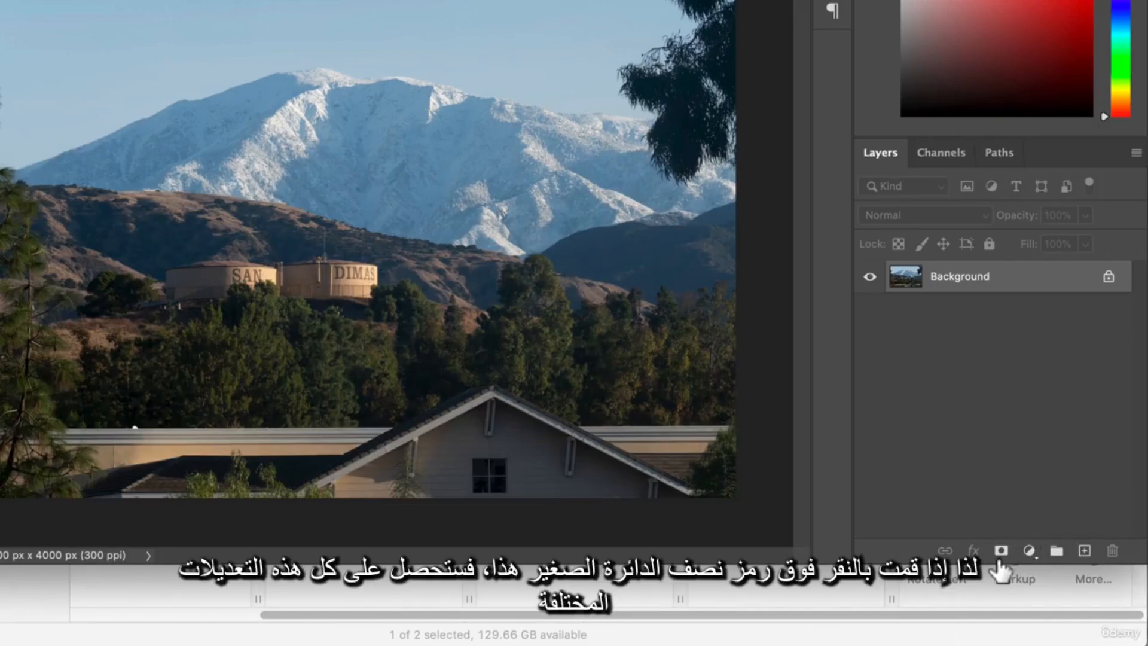
Step: Add an Exposure adjustment layer above the Background layer
{"action": "left_click", "coordinate": [1030, 553]}
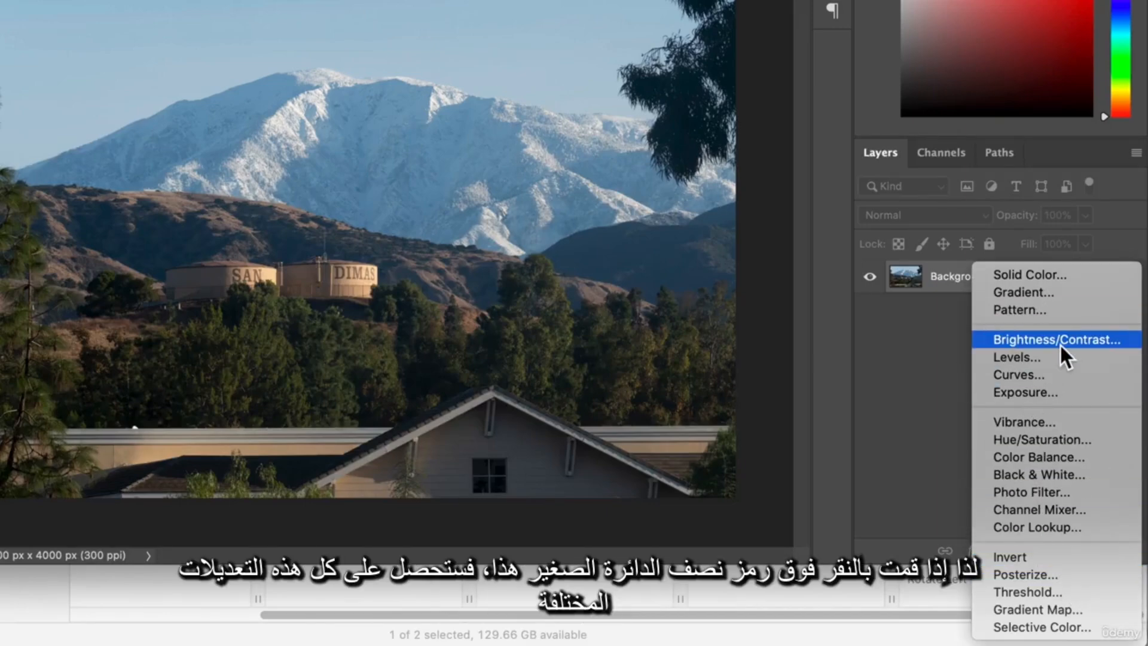
{"action": "left_click", "coordinate": [1047, 392]}
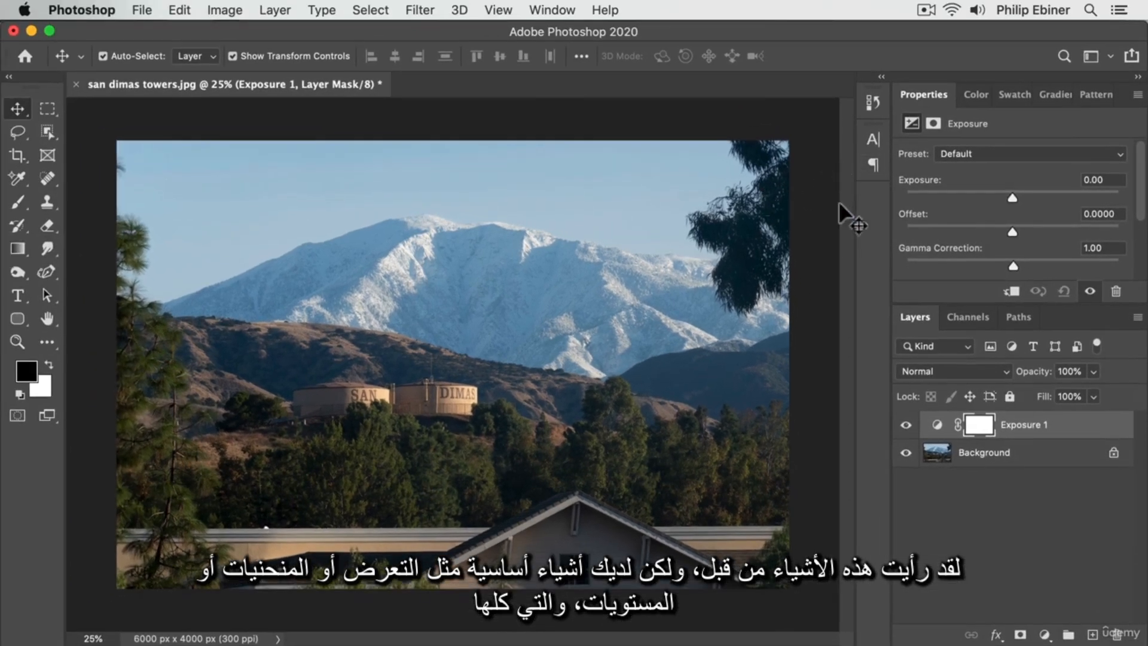
{"action": "left_click", "coordinate": [1008, 197]}
{"action": "left_click_drag", "start_coordinate": [1012, 196], "coordinate": [1038, 198]}
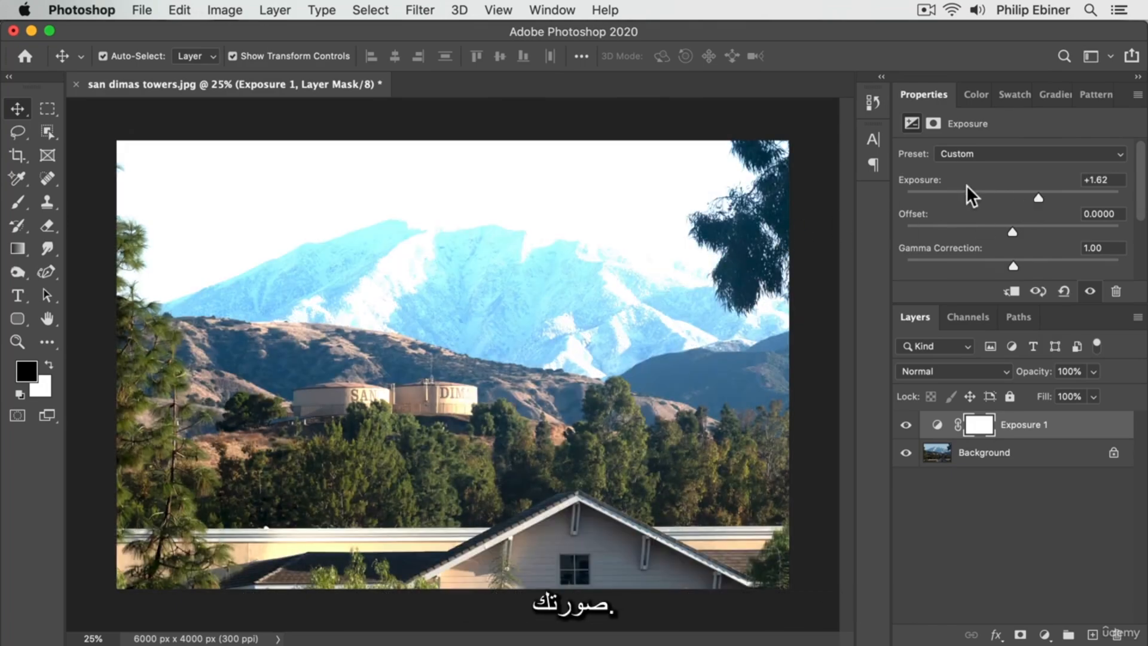
{"action": "key", "text": "super+z"}
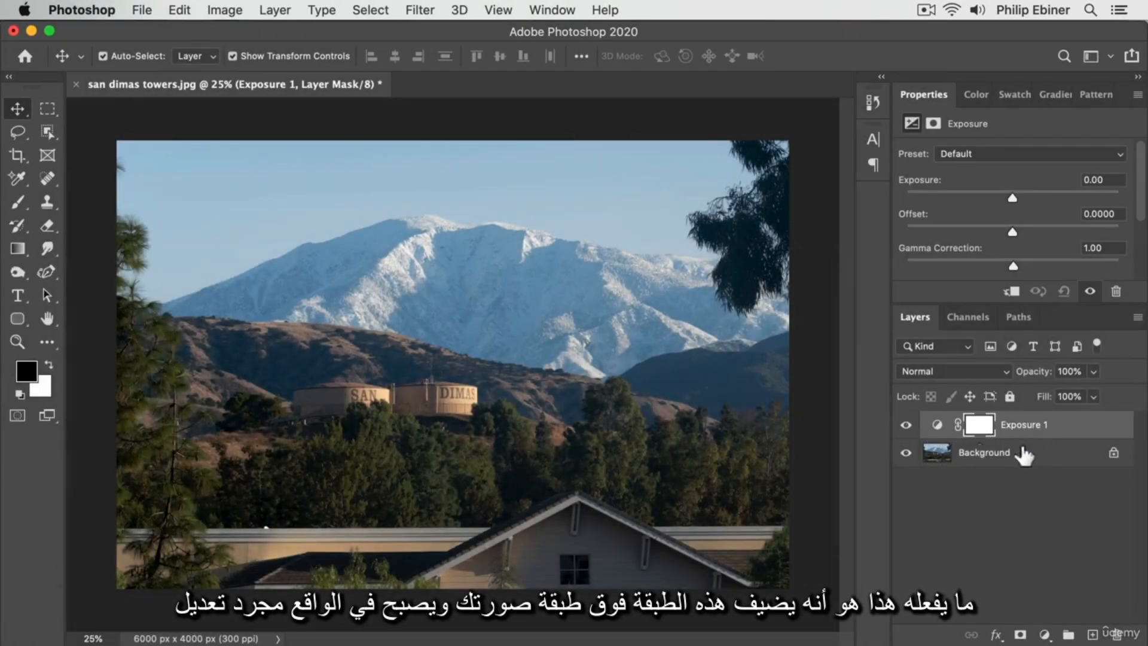
Step: Set the adjustment layer's exposure to +0.56 and compare the photo with that layer hidden and shown
{"action": "left_click", "coordinate": [907, 425]}
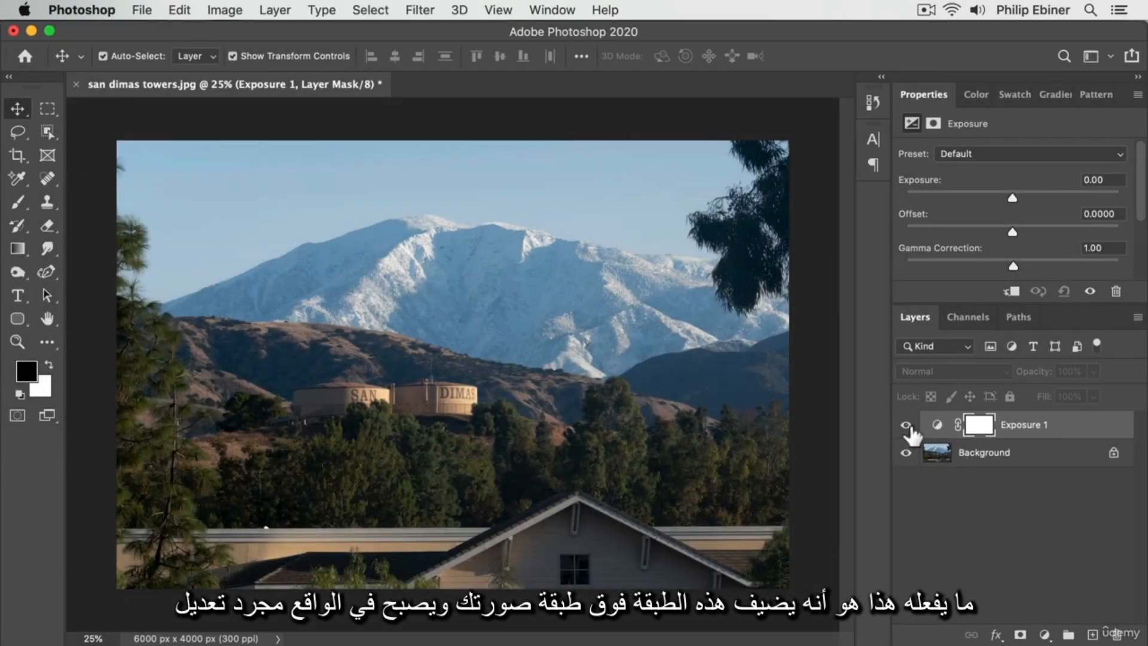
{"action": "left_click", "coordinate": [906, 424]}
{"action": "left_click_drag", "start_coordinate": [1009, 198], "coordinate": [1022, 198]}
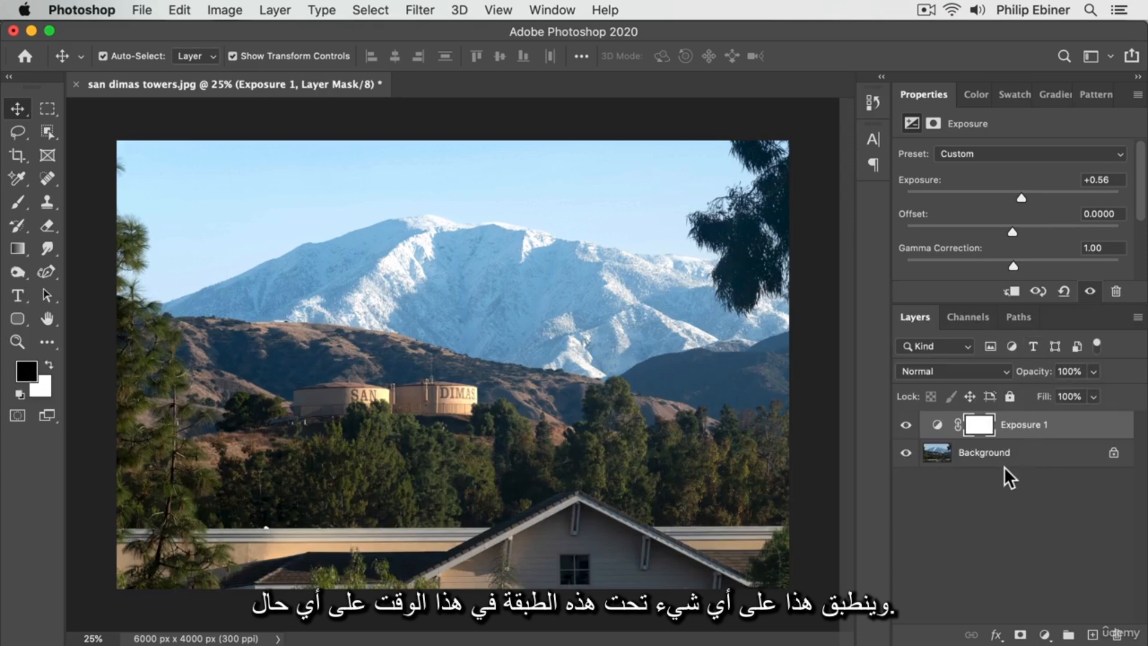
{"action": "left_click", "coordinate": [905, 425]}
{"action": "left_click", "coordinate": [904, 425]}
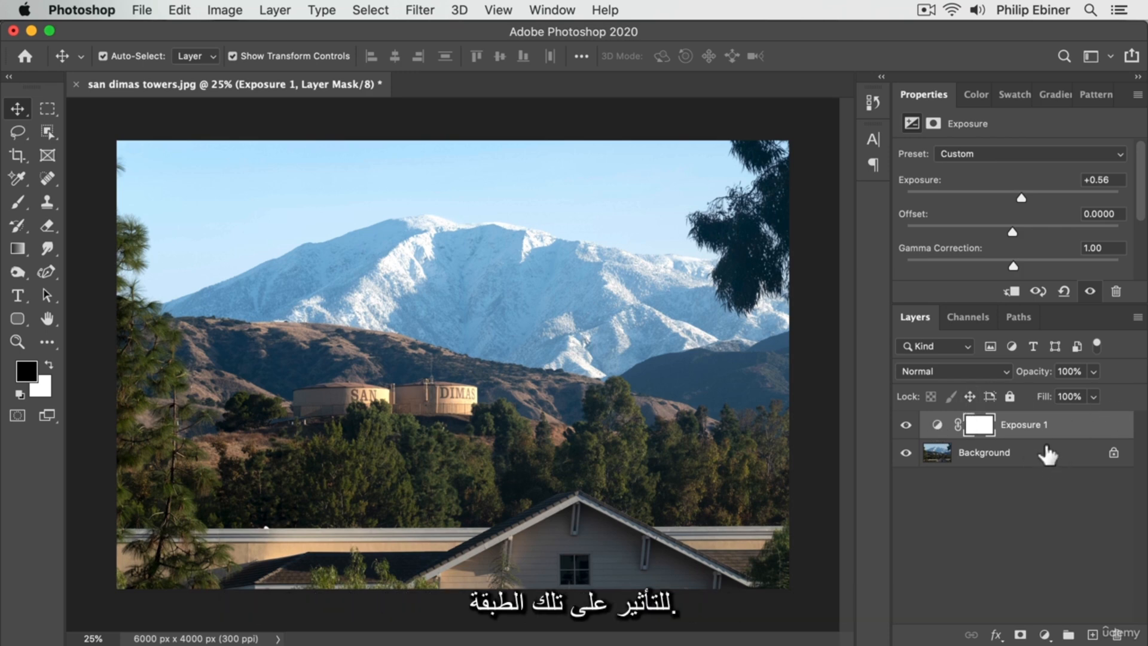
Step: Add a Hue/Saturation adjustment layer above the Exposure layer and set its saturation to +25
{"action": "left_click", "coordinate": [1045, 634]}
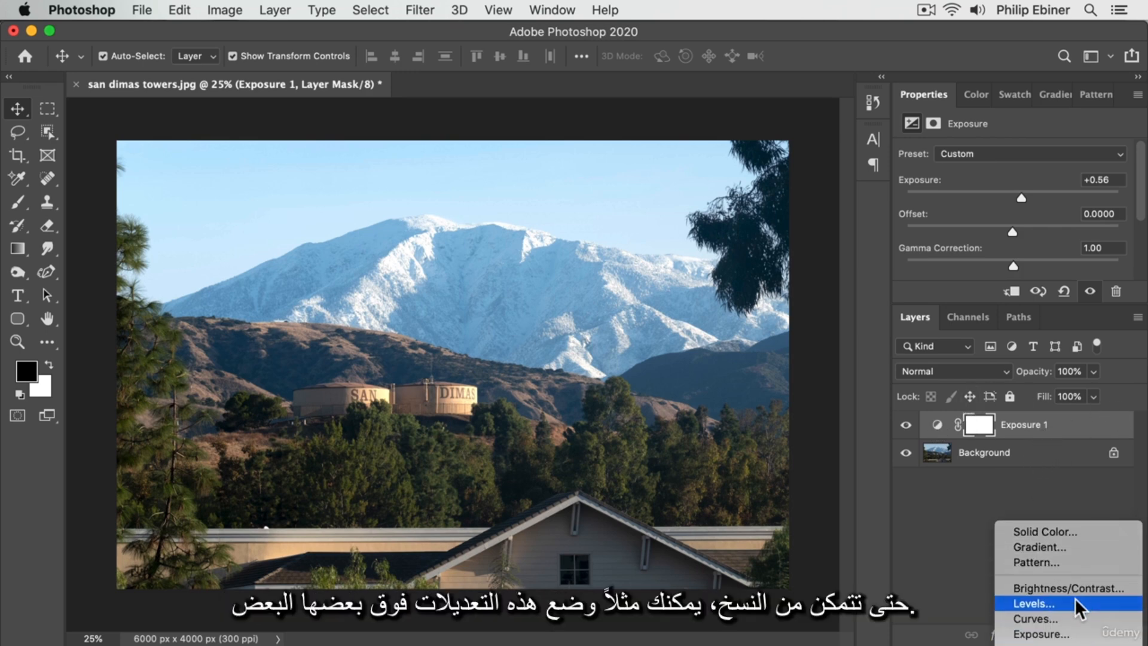
{"action": "scroll", "coordinate": [1067, 596], "scroll_direction": "down", "scroll_amount": 3}
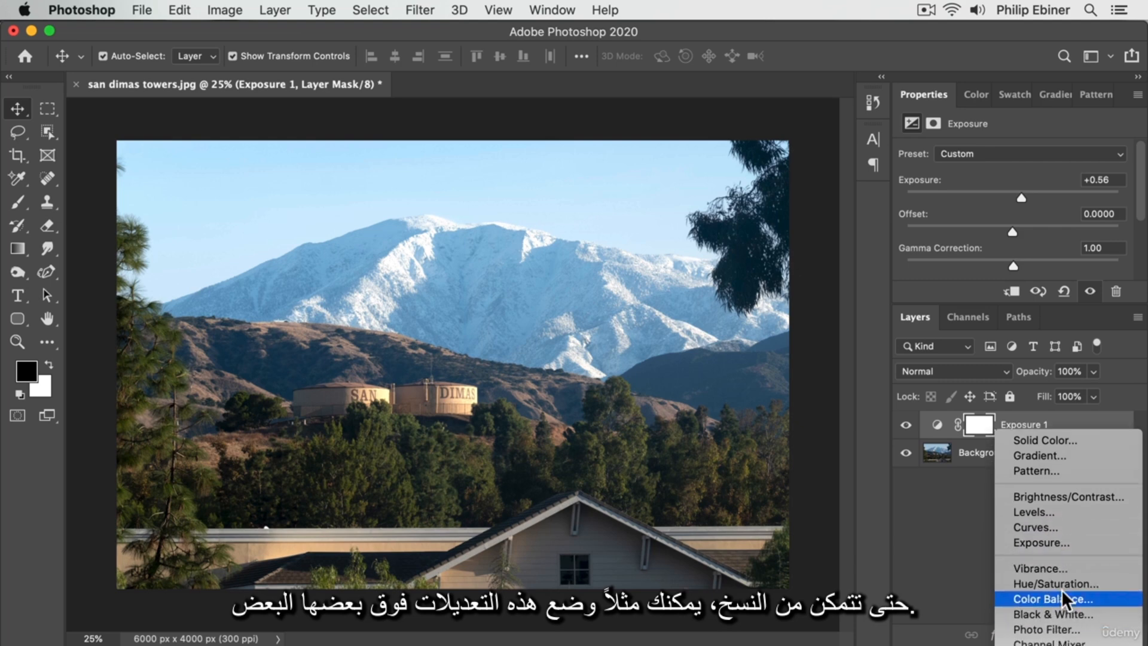
{"action": "left_click", "coordinate": [1065, 583]}
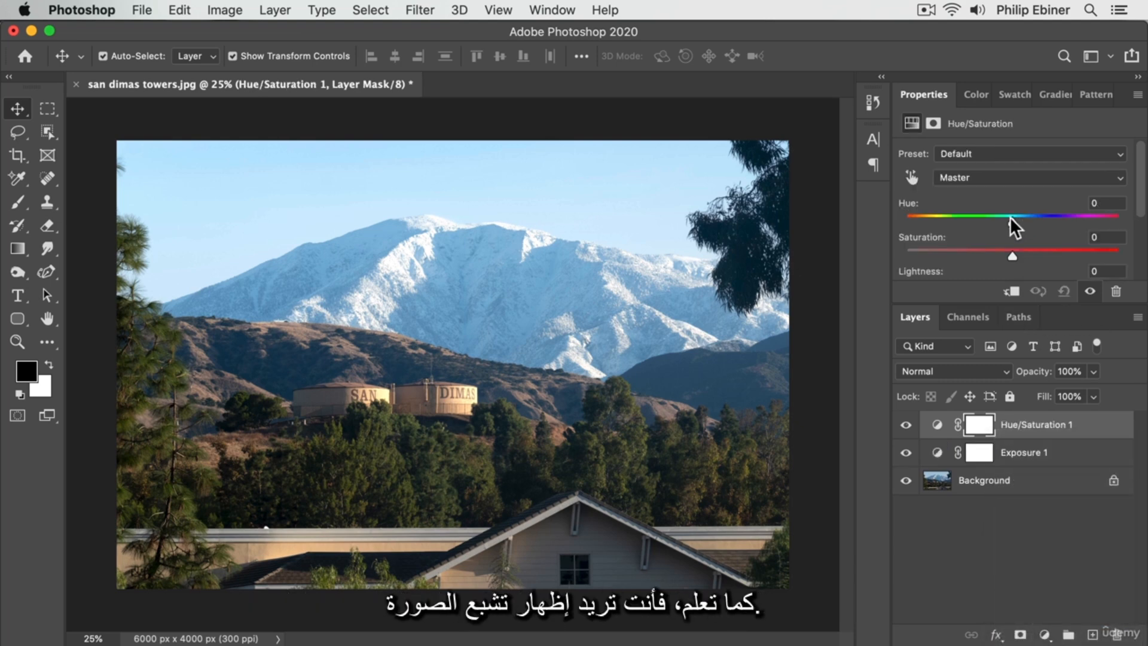
{"action": "left_click_drag", "start_coordinate": [1012, 256], "coordinate": [1040, 257]}
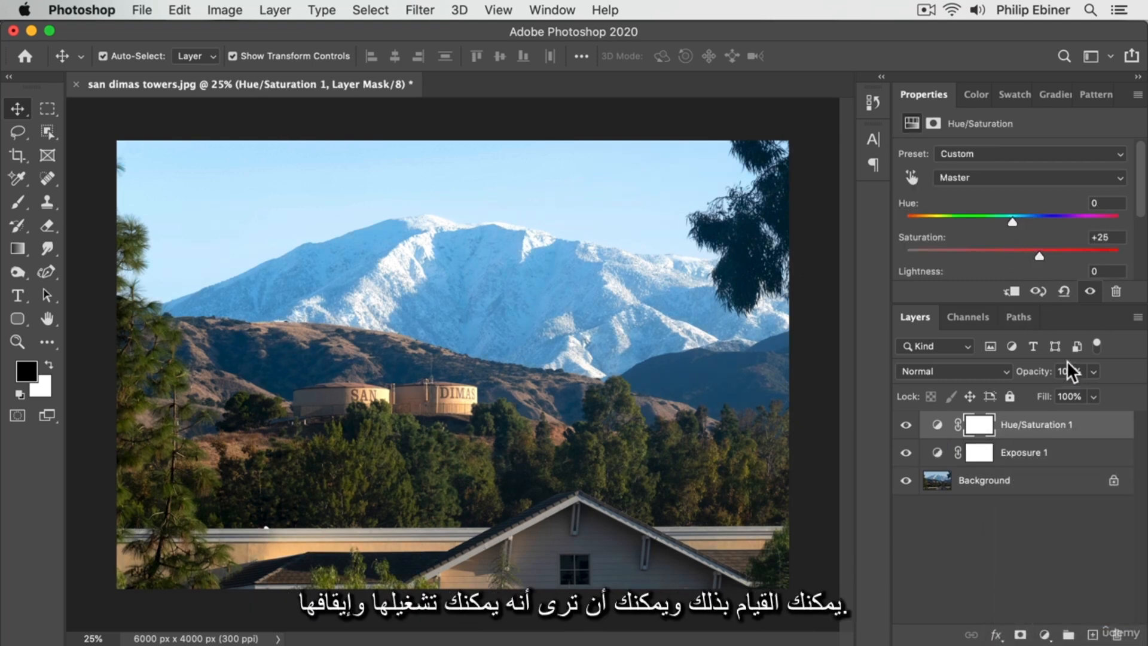
Step: Compare the photo with the Hue/Saturation layer hidden and shown, and reselect that layer to review its settings
{"action": "left_click", "coordinate": [984, 516]}
{"action": "left_click", "coordinate": [906, 425]}
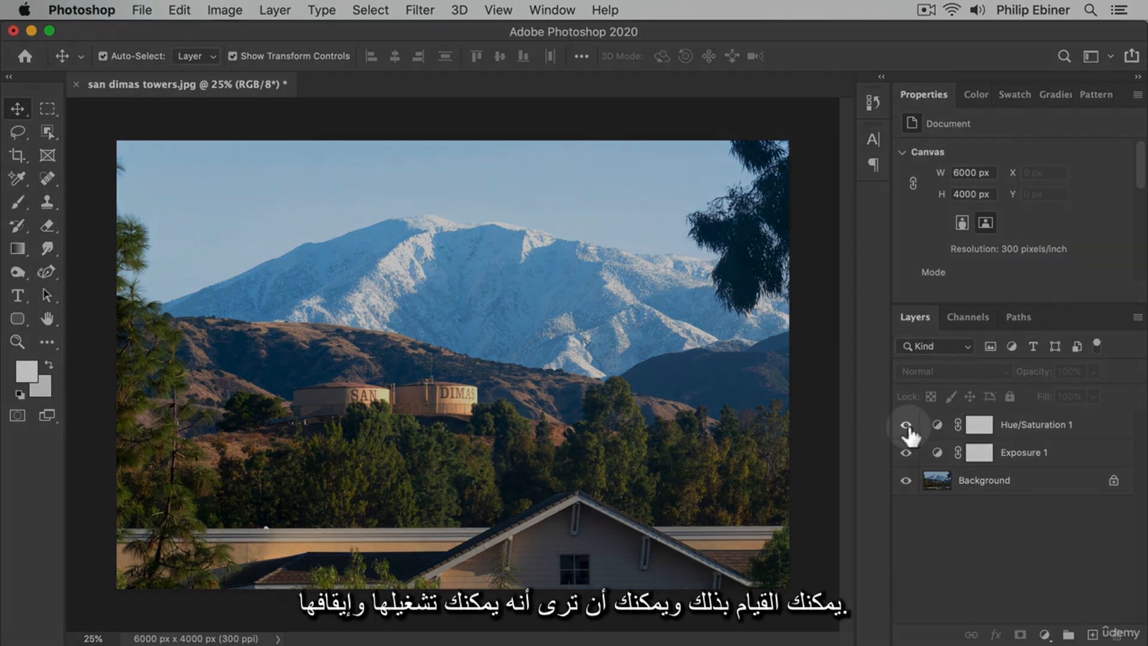
{"action": "left_click", "coordinate": [906, 425]}
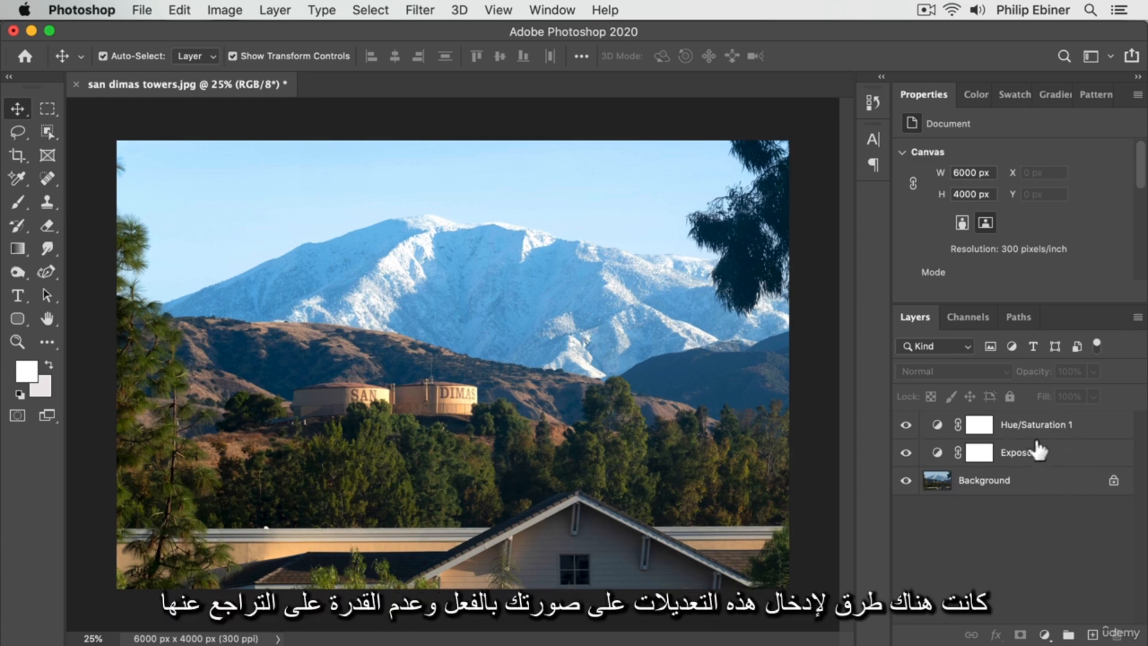
{"action": "left_click", "coordinate": [905, 426]}
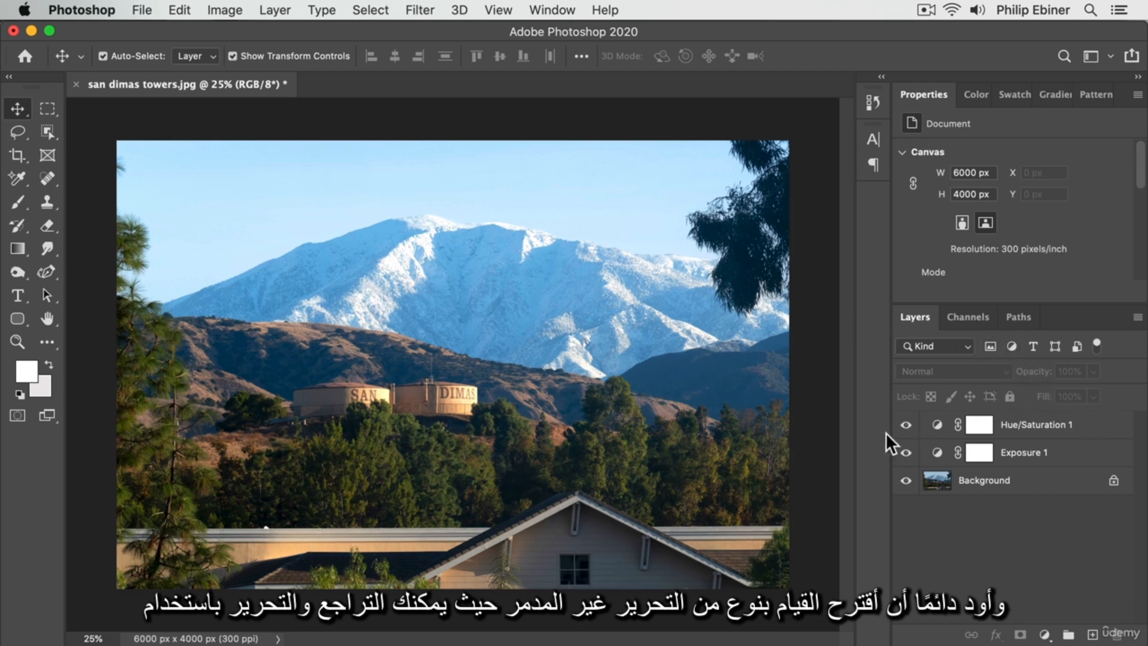
{"action": "left_click", "coordinate": [1044, 428]}
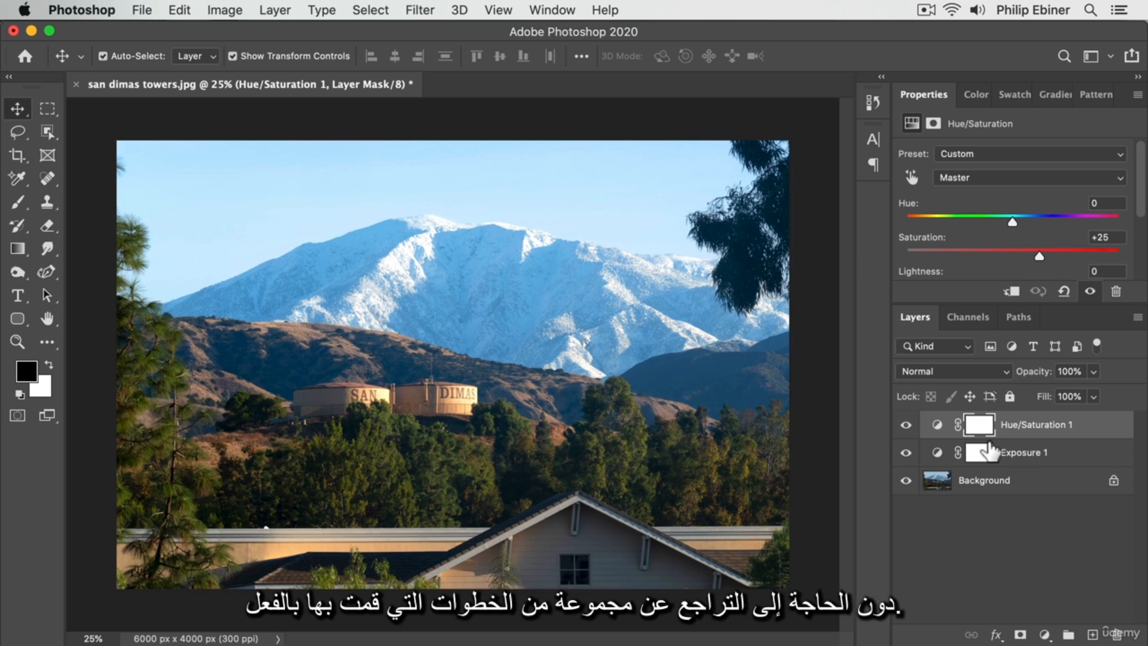
Step: Hide both adjustment layers and apply an Exposure adjustment of -3.14 directly to the Background layer
{"action": "left_click", "coordinate": [987, 480]}
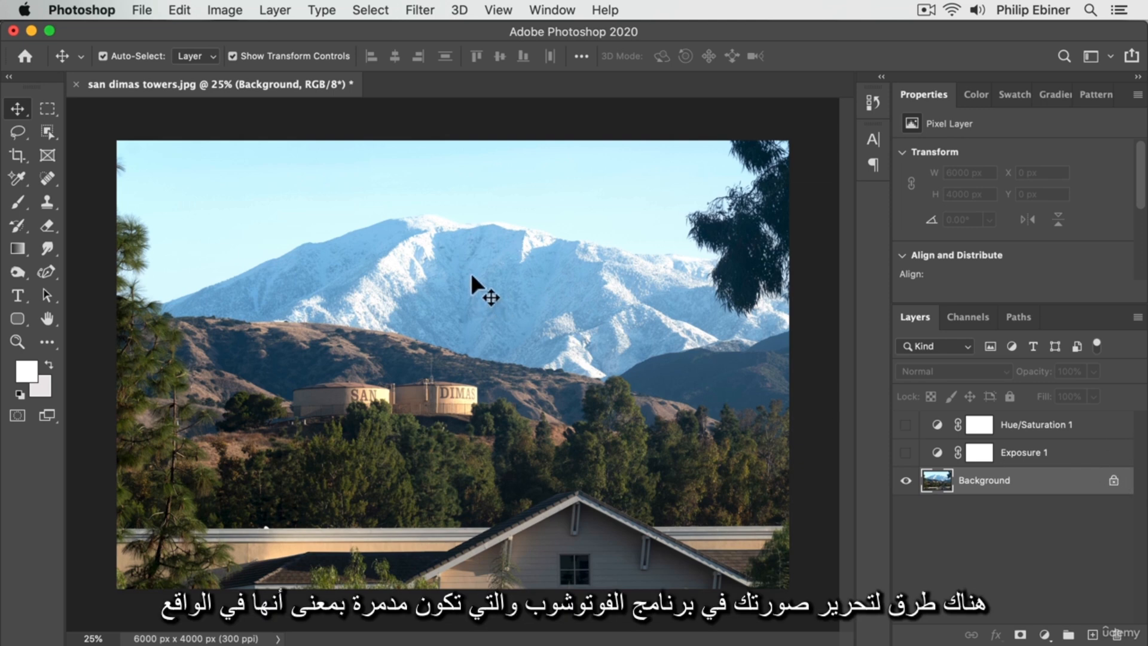
{"action": "left_click", "coordinate": [218, 12]}
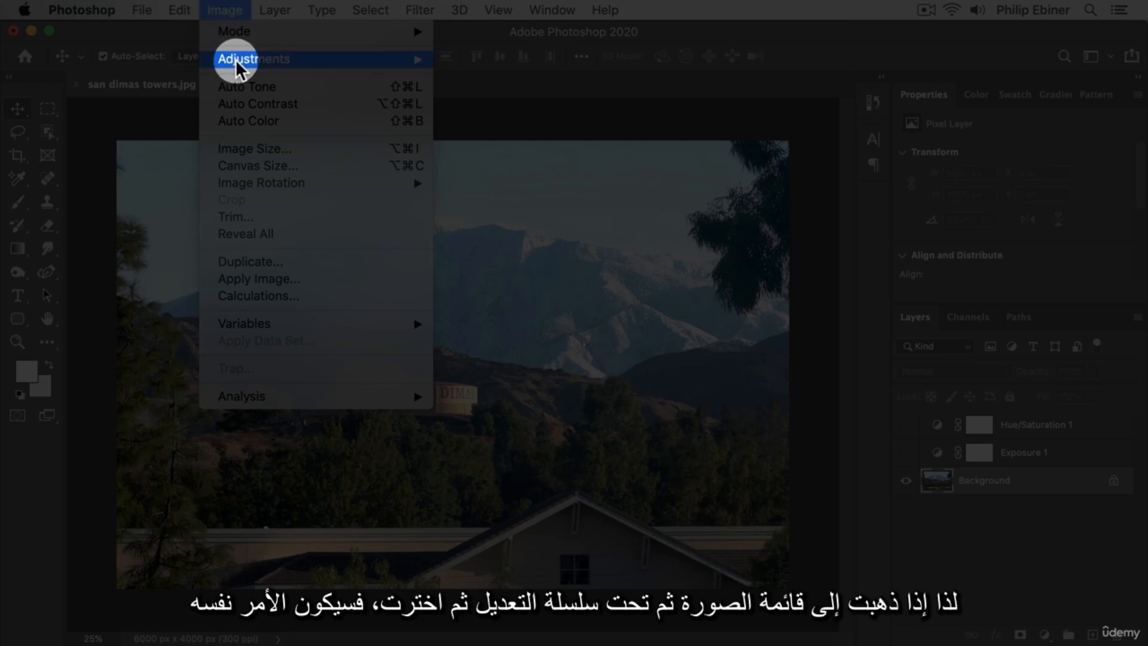
{"action": "mouse_move", "coordinate": [236, 59]}
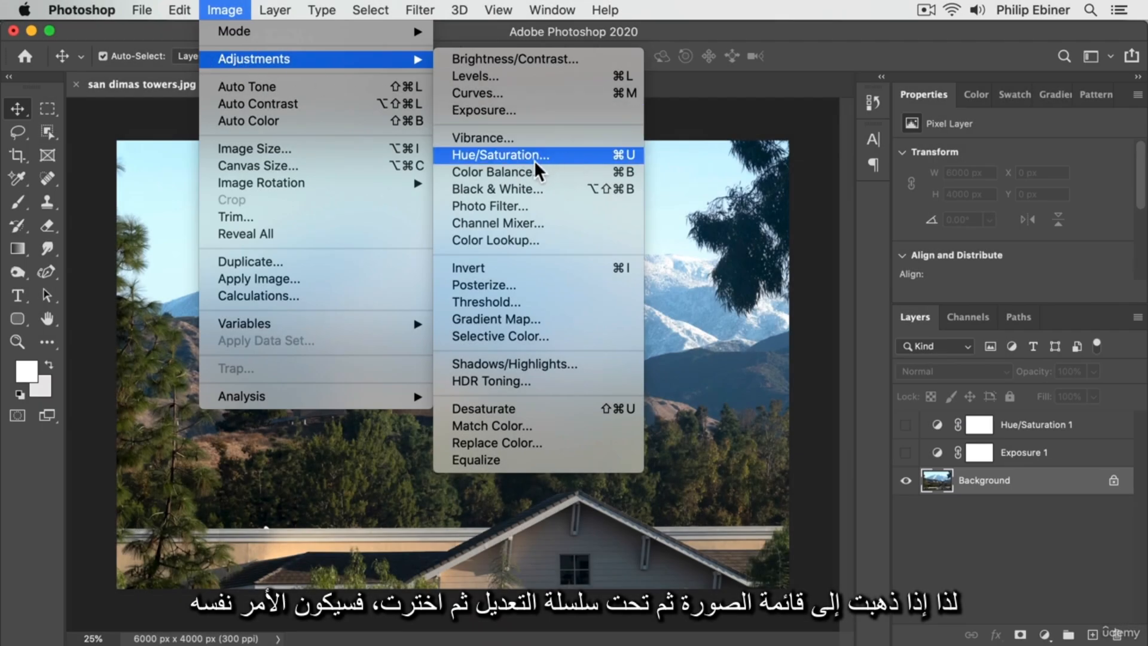
{"action": "left_click", "coordinate": [489, 105]}
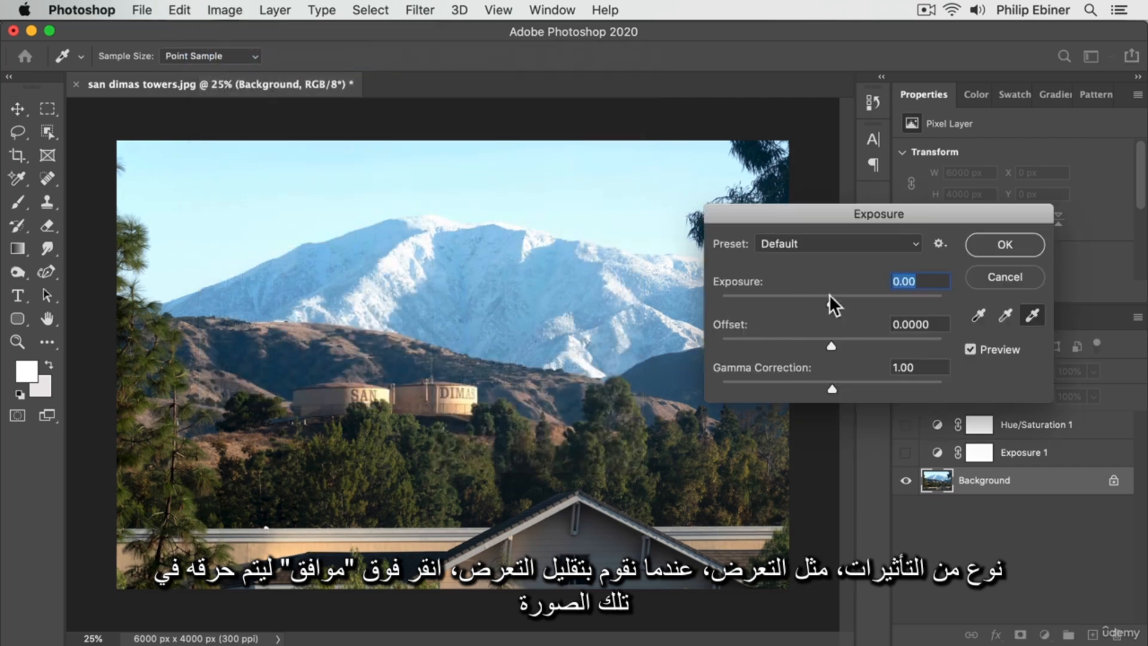
{"action": "left_click", "coordinate": [780, 299]}
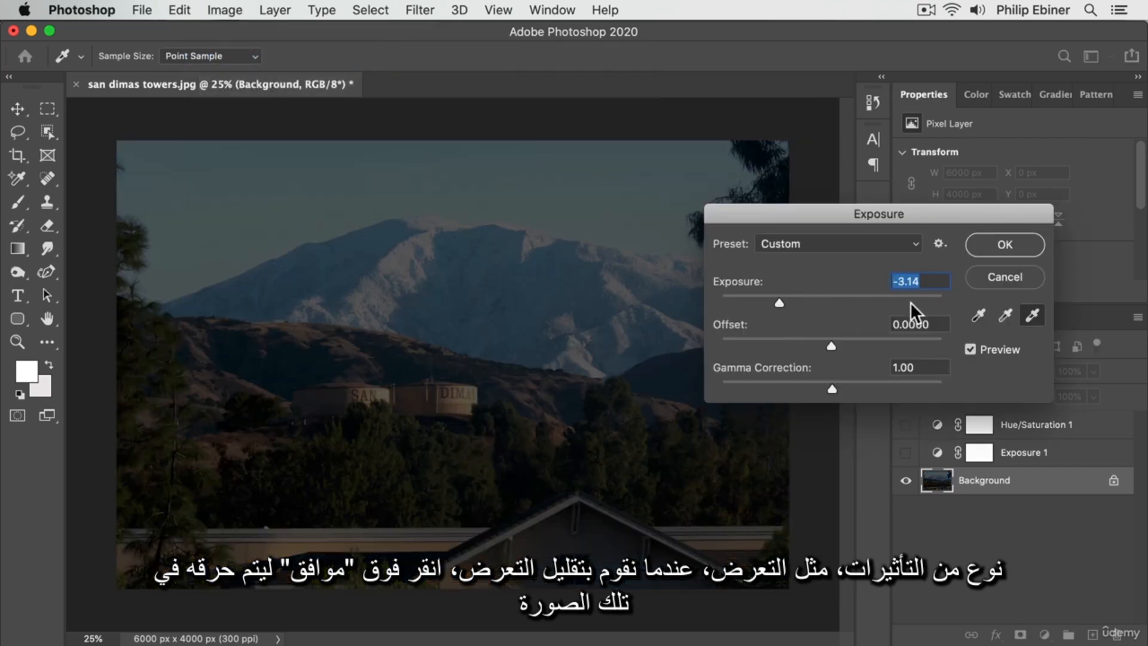
{"action": "left_click", "coordinate": [988, 246]}
Step: Apply a Hue/Saturation adjustment with saturation +25 directly to the Background layer
{"action": "left_click", "coordinate": [1098, 503]}
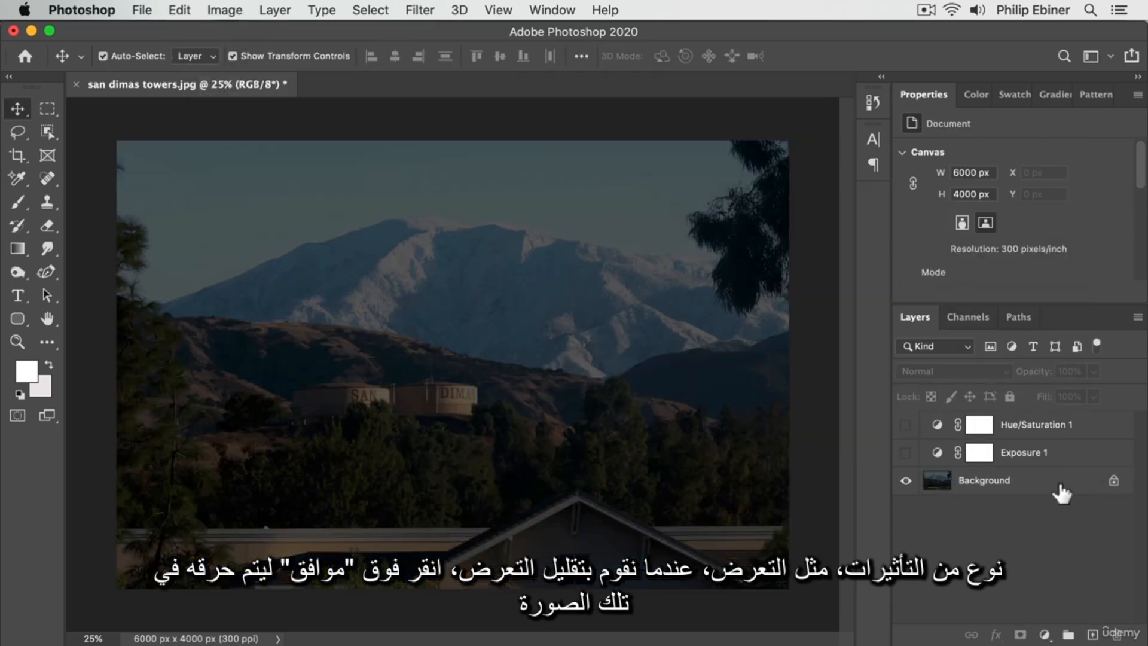
{"action": "left_click", "coordinate": [1106, 486]}
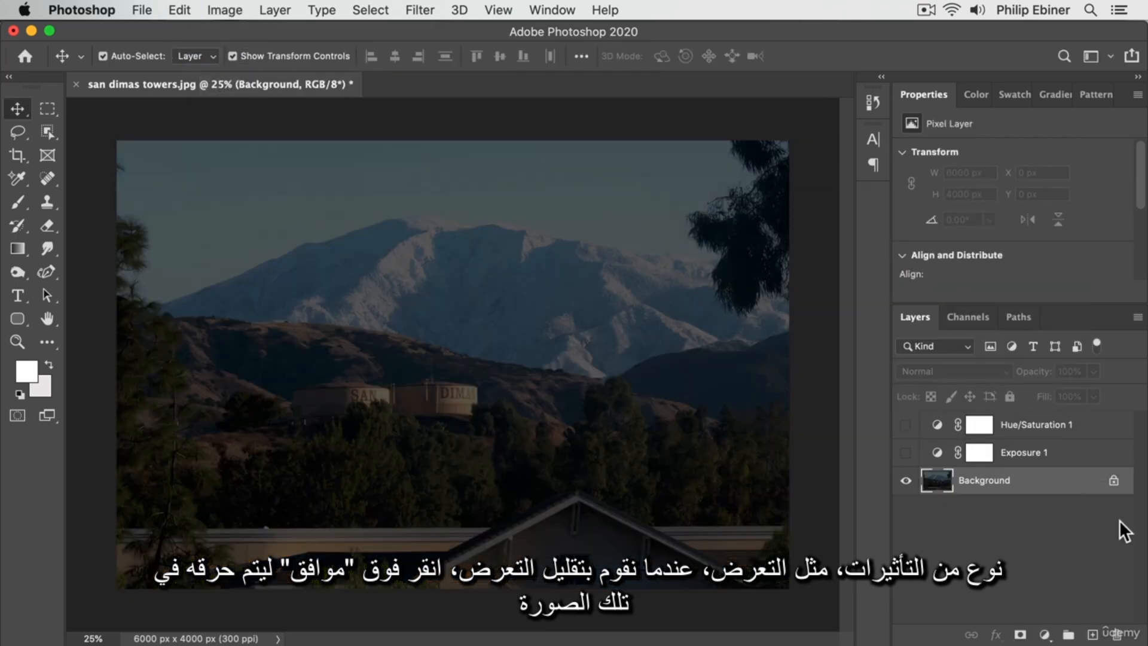
{"action": "left_click", "coordinate": [227, 11]}
{"action": "mouse_move", "coordinate": [236, 58]}
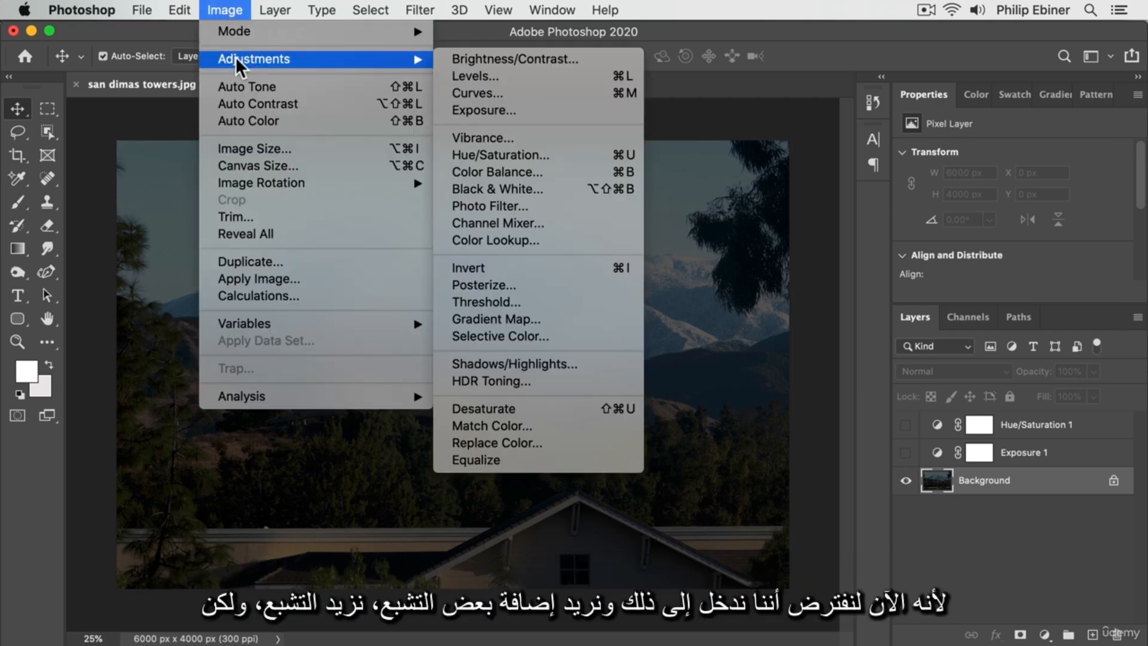
{"action": "left_click", "coordinate": [571, 155]}
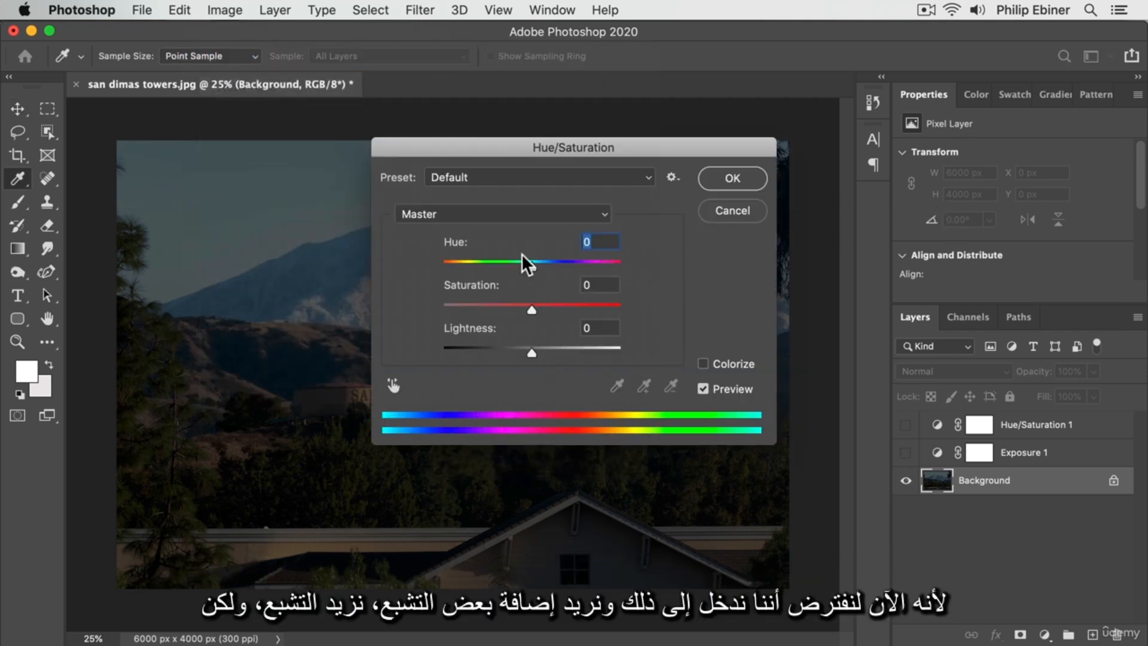
{"action": "left_click_drag", "start_coordinate": [525, 304], "coordinate": [554, 310]}
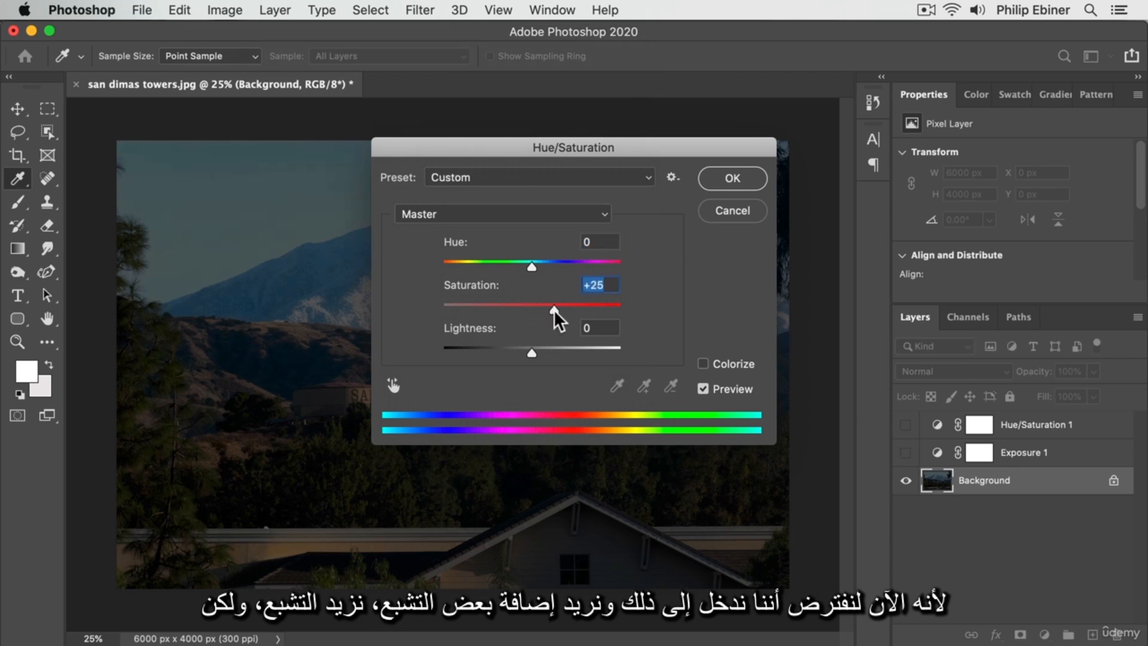
{"action": "left_click", "coordinate": [734, 170]}
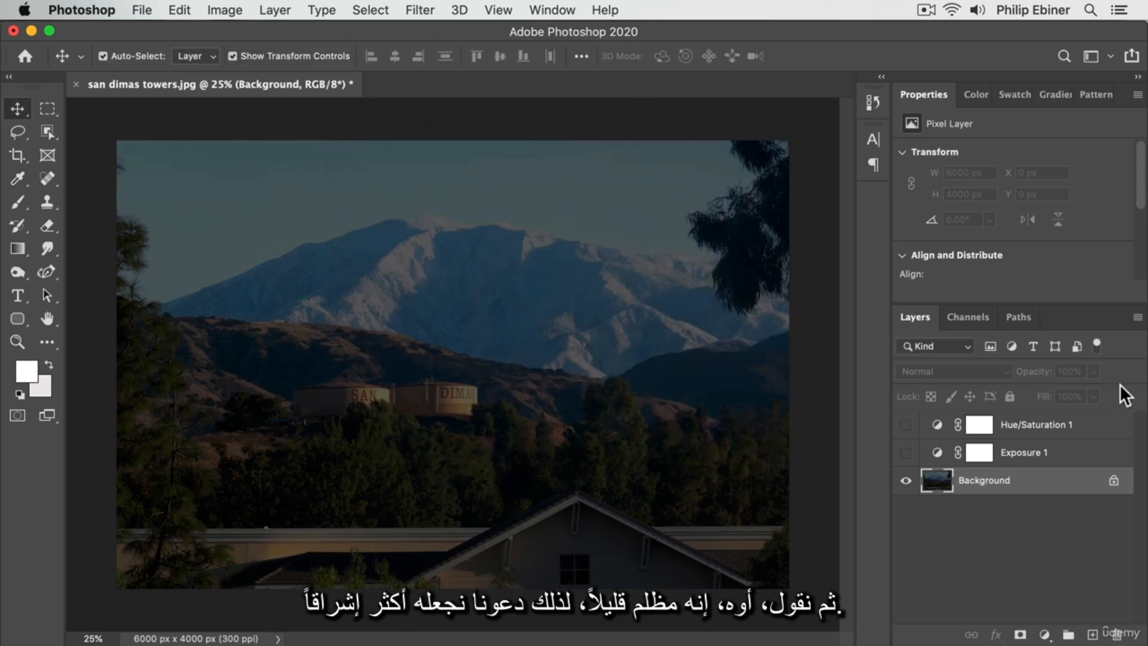
Step: Apply an Exposure adjustment of +2.55 directly to the Background layer to brighten the darkened photo
{"action": "left_click", "coordinate": [216, 10]}
{"action": "mouse_move", "coordinate": [323, 62]}
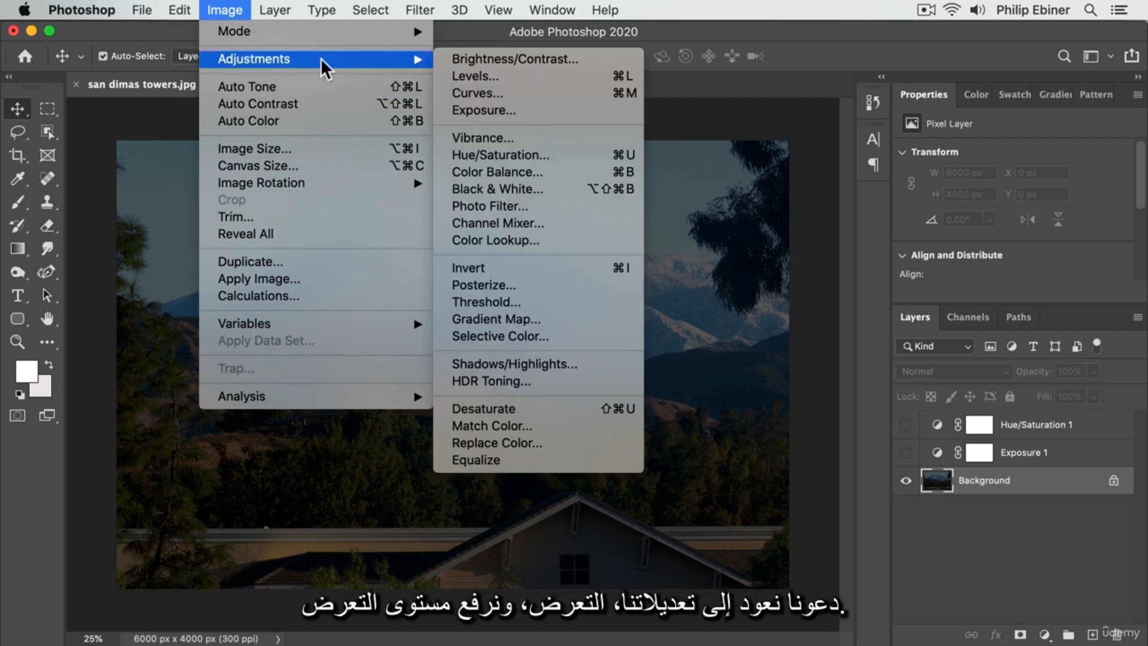
{"action": "left_click", "coordinate": [489, 111]}
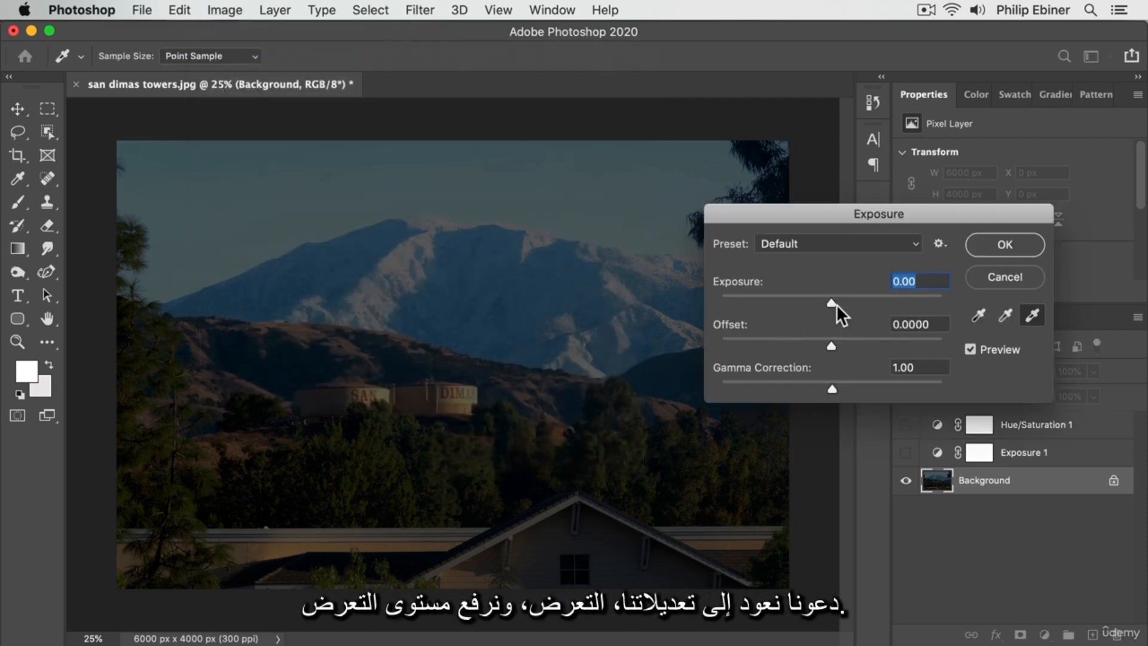
{"action": "left_click_drag", "start_coordinate": [834, 303], "coordinate": [871, 300]}
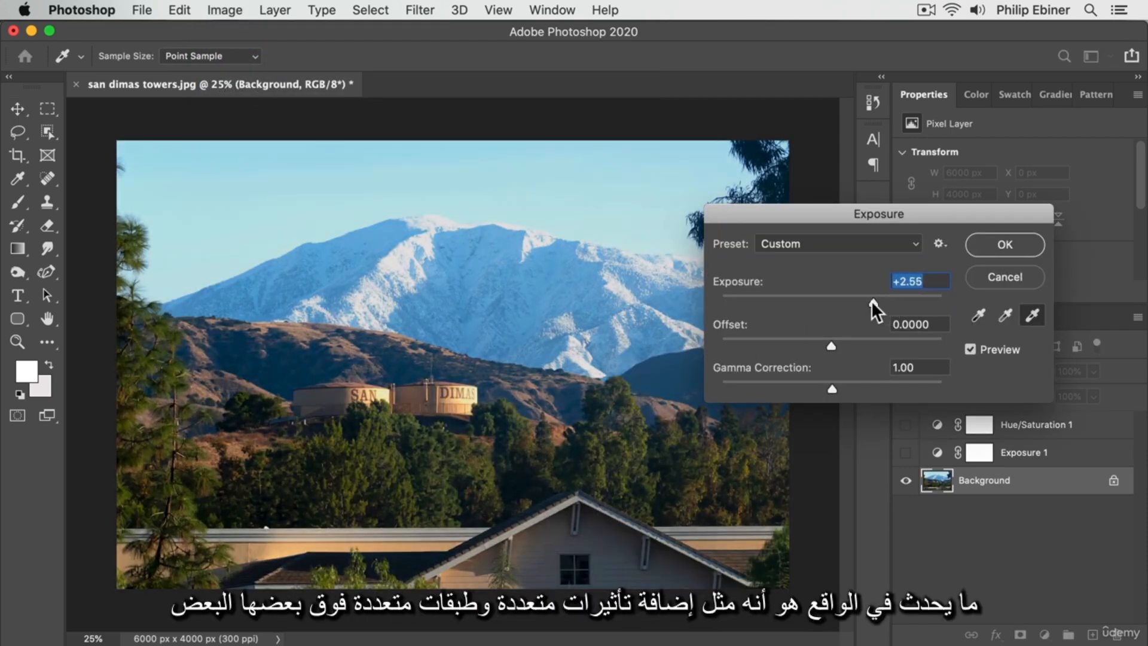
{"action": "left_click", "coordinate": [1000, 246]}
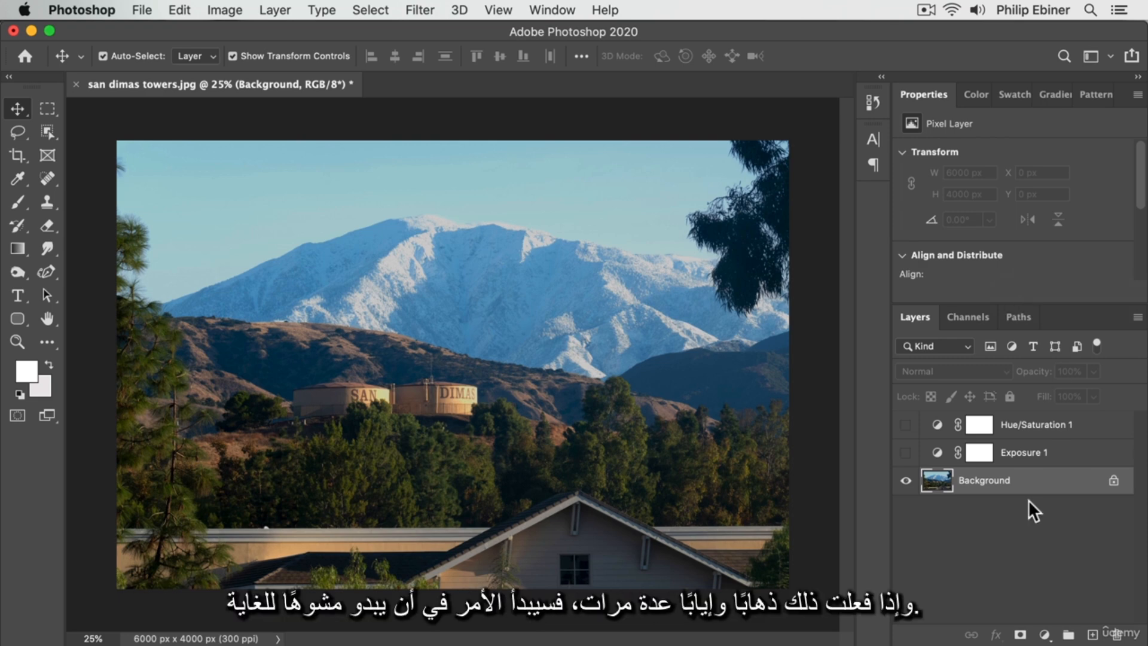
Step: Undo the destructive adjustments made to the Background layer and convert that layer to a Smart Object
{"action": "key", "text": "super+z"}
{"action": "key", "text": "shift+super+z"}
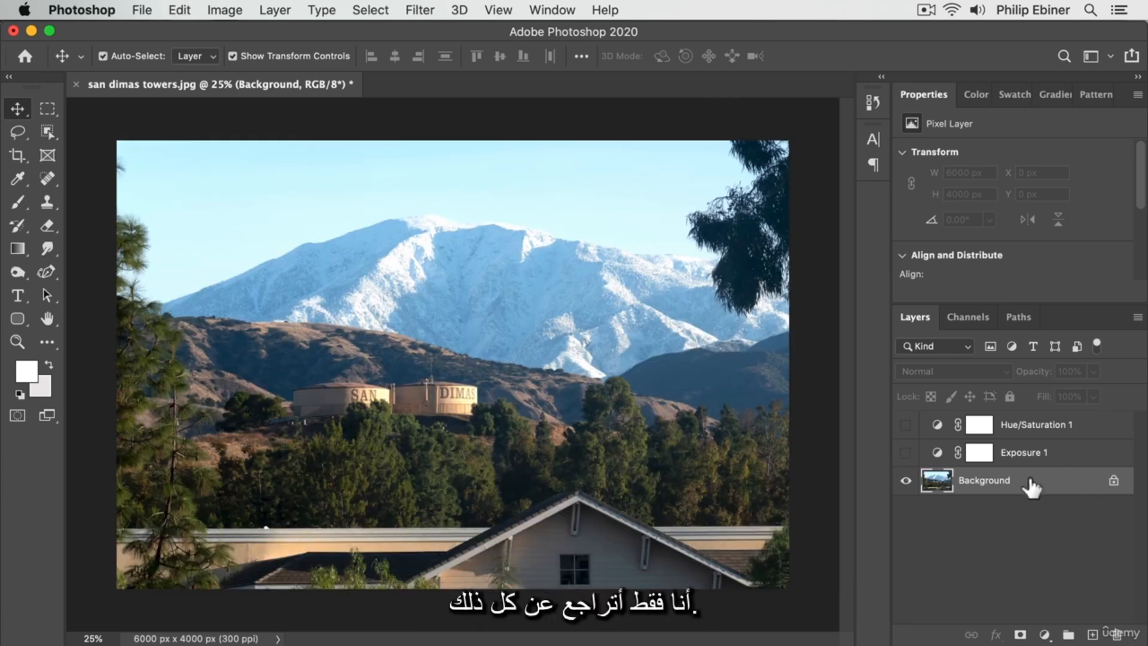
{"action": "right_click", "coordinate": [1004, 479]}
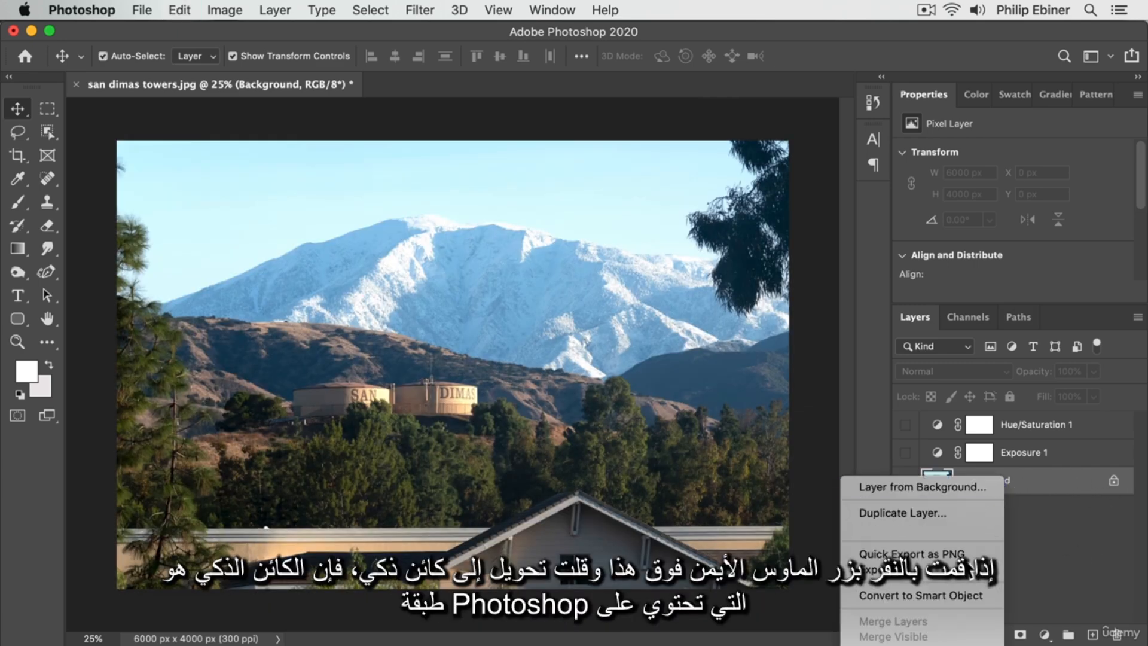
{"action": "left_click", "coordinate": [945, 596]}
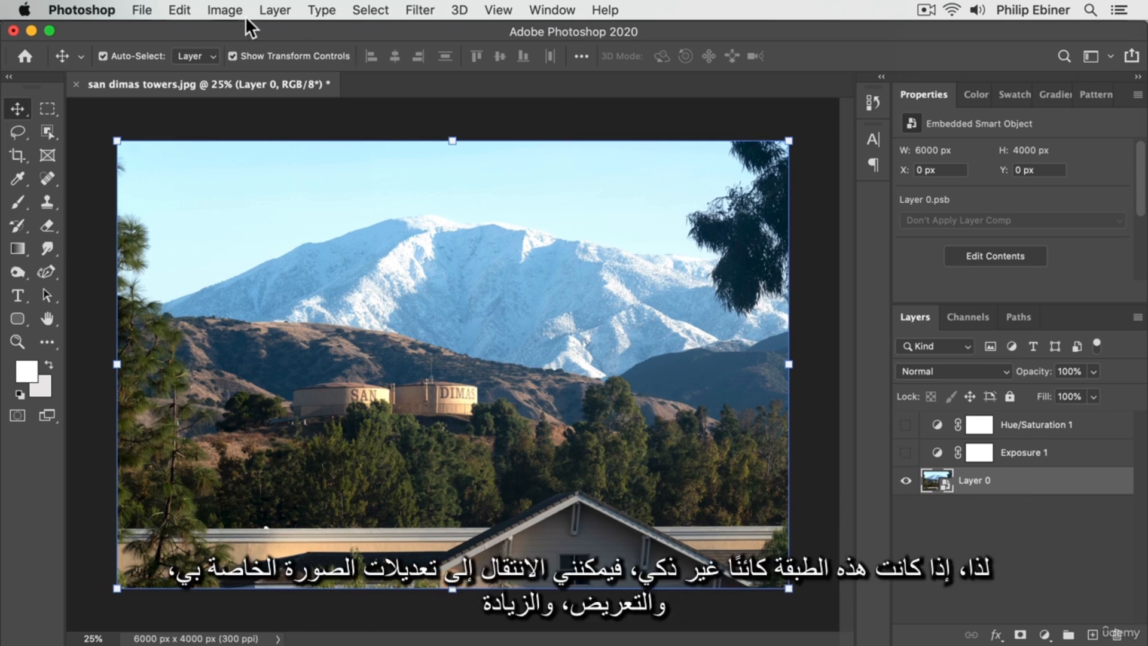
Step: Apply an Exposure adjustment with strongly raised exposure to the Layer 0 smart object and compare the photo with smart filters off and on
{"action": "left_click", "coordinate": [225, 12]}
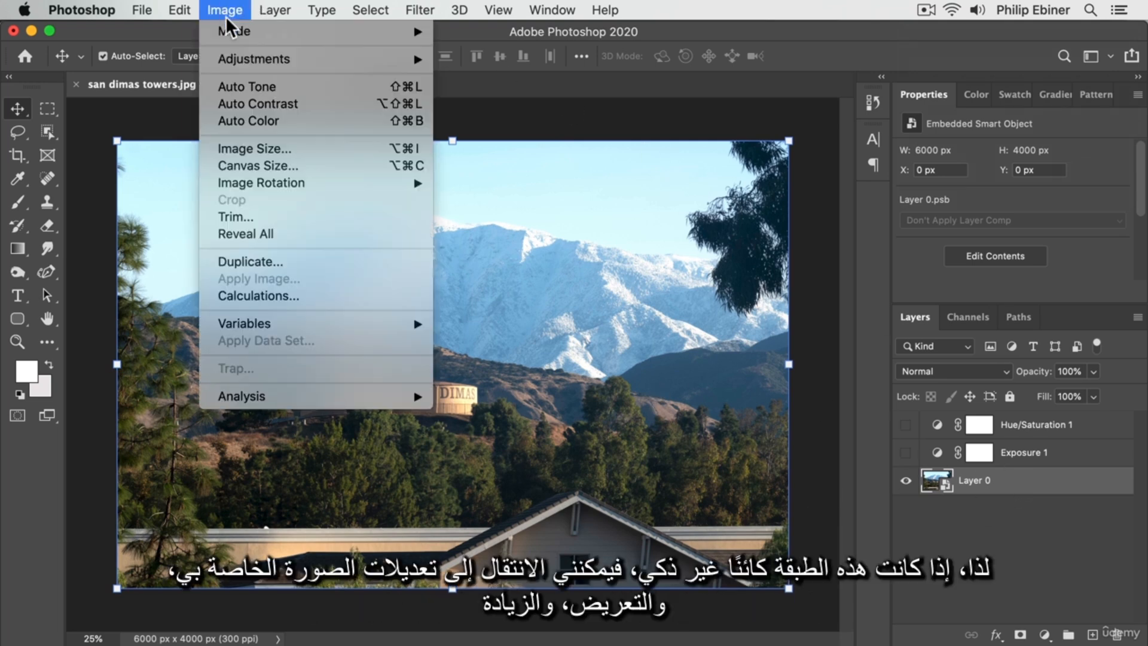
{"action": "mouse_move", "coordinate": [228, 55]}
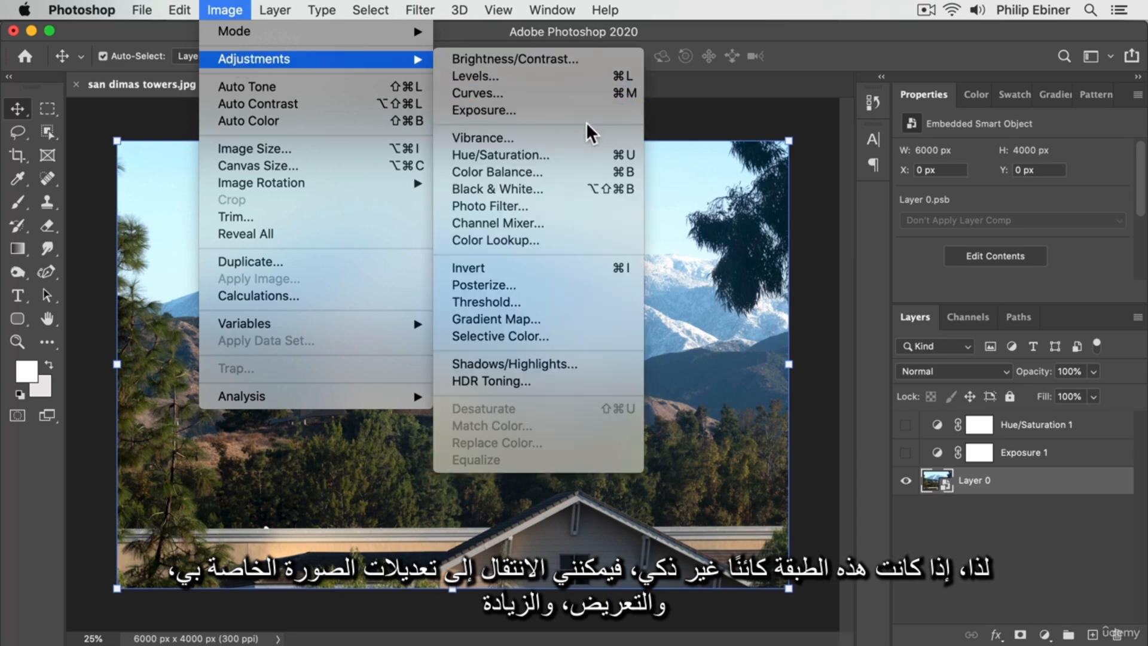
{"action": "left_click", "coordinate": [550, 110]}
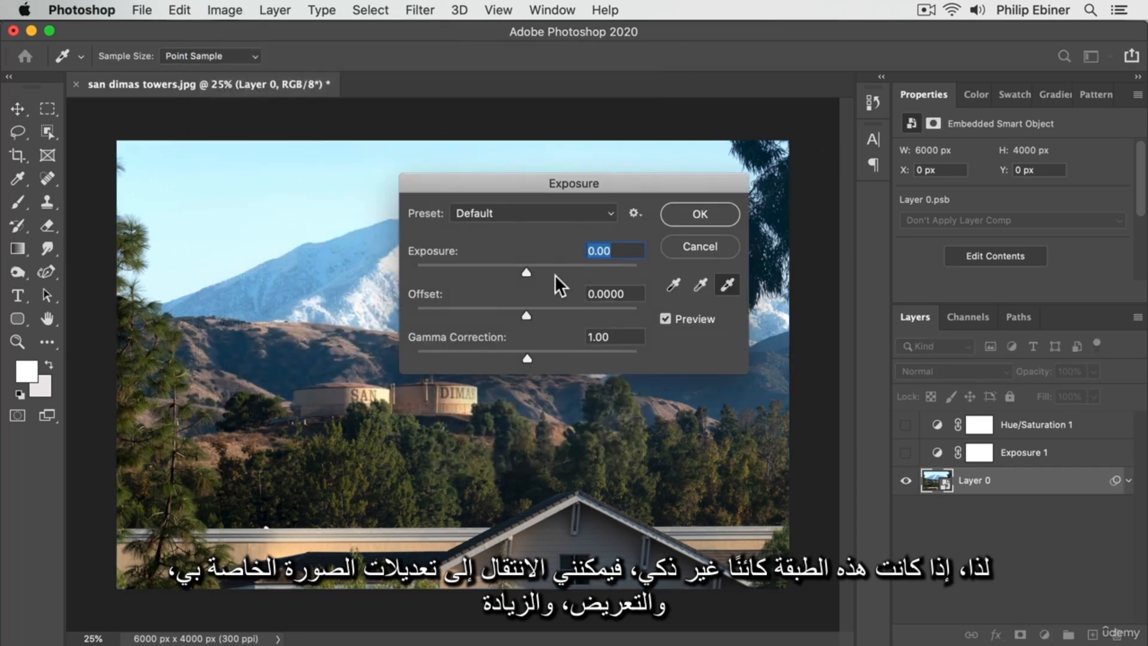
{"action": "left_click", "coordinate": [554, 271]}
{"action": "left_click", "coordinate": [704, 210]}
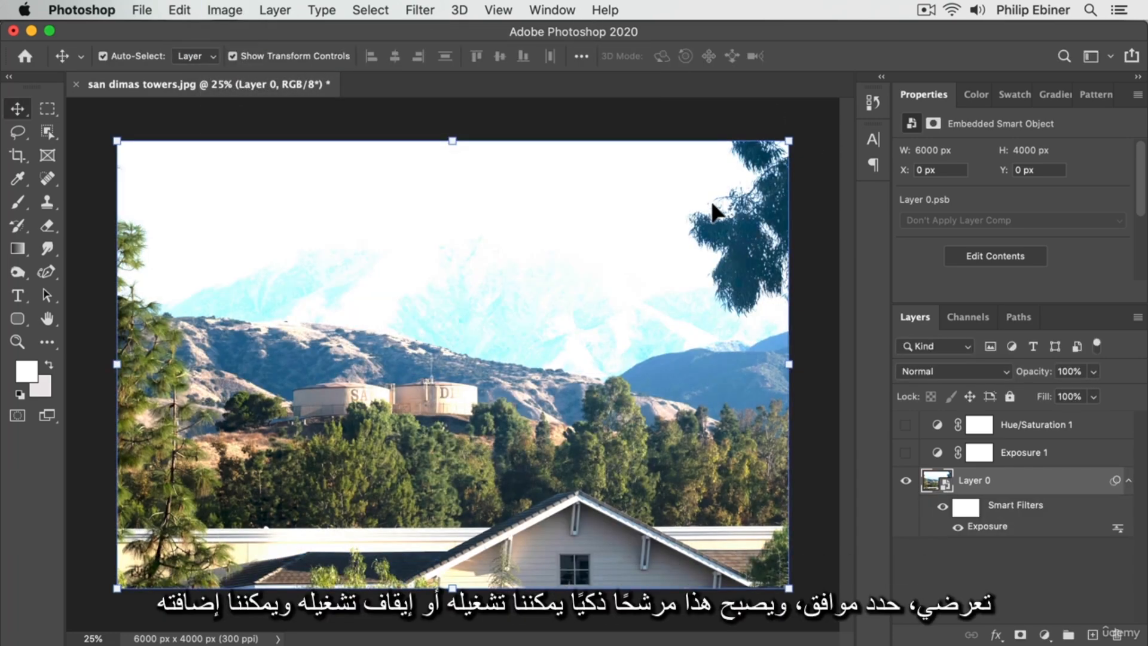
{"action": "left_click", "coordinate": [943, 506]}
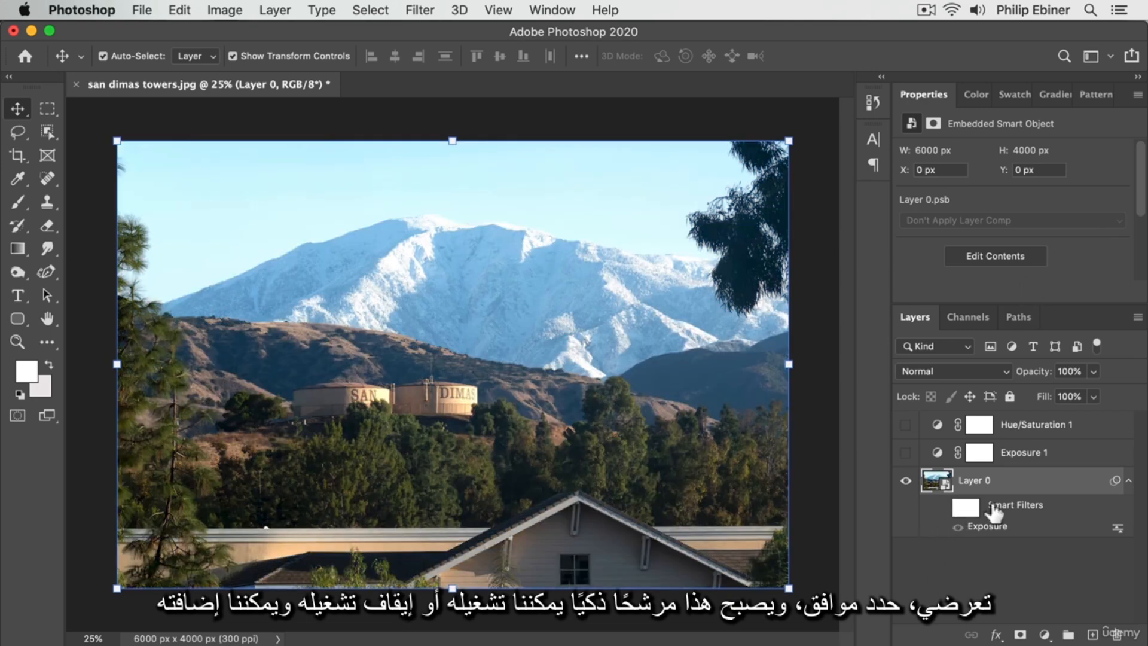
{"action": "left_click", "coordinate": [942, 506]}
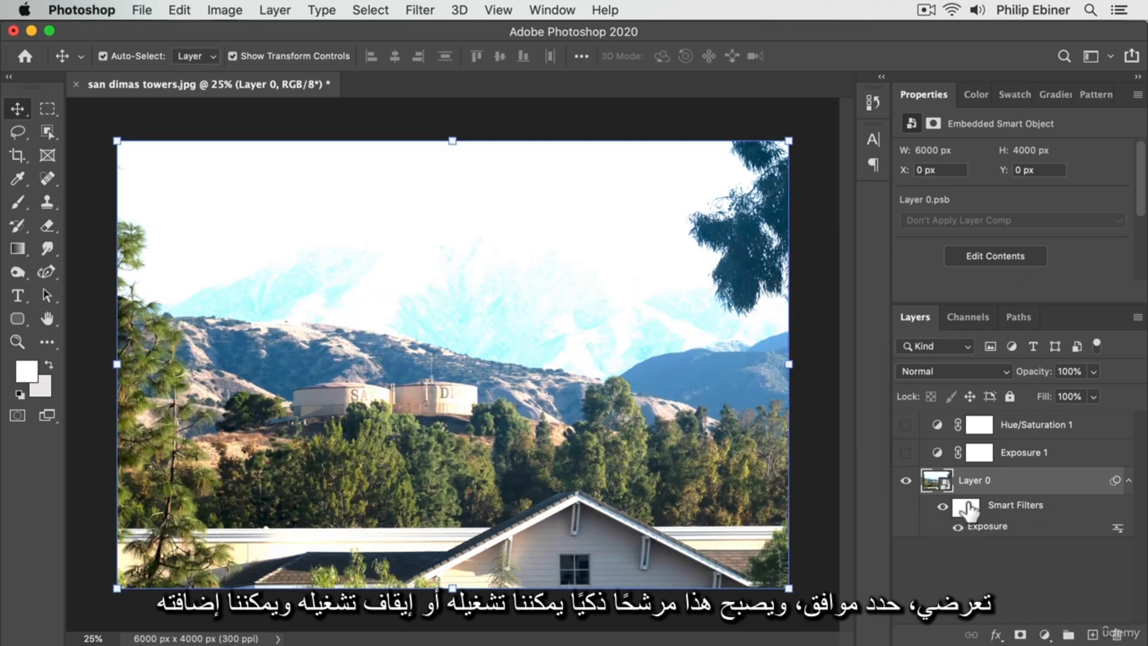
Step: Apply a Hue/Saturation adjustment with saturation +34 to the Layer 0 smart object and reopen the filter to review its settings
{"action": "left_click", "coordinate": [216, 10]}
{"action": "mouse_move", "coordinate": [238, 57]}
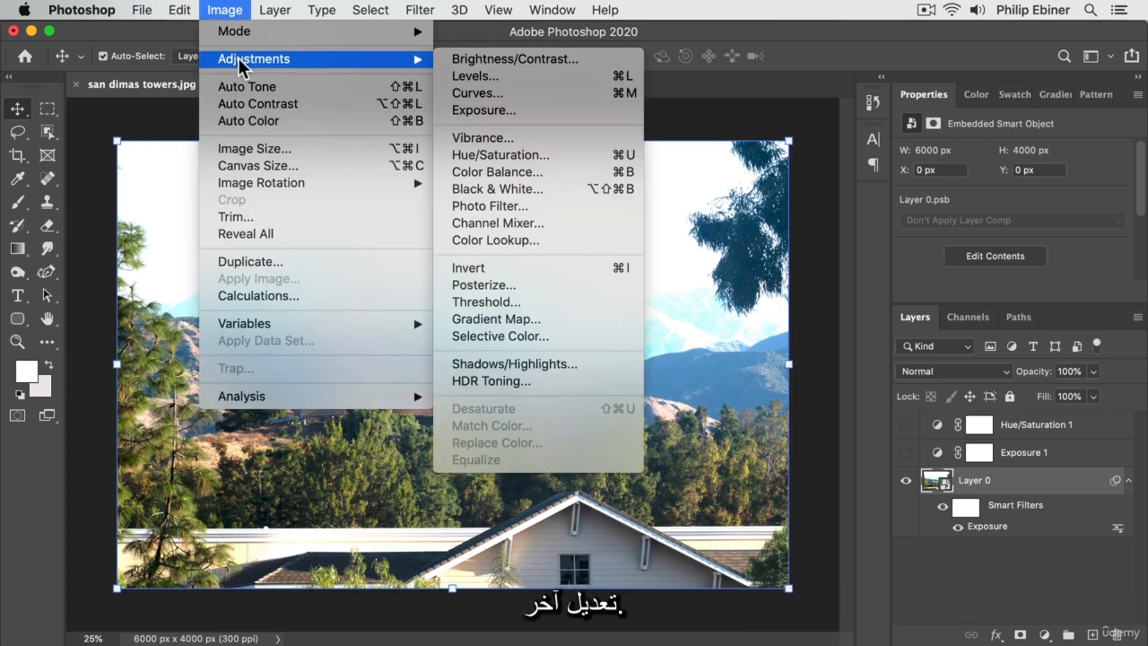
{"action": "left_click", "coordinate": [525, 154]}
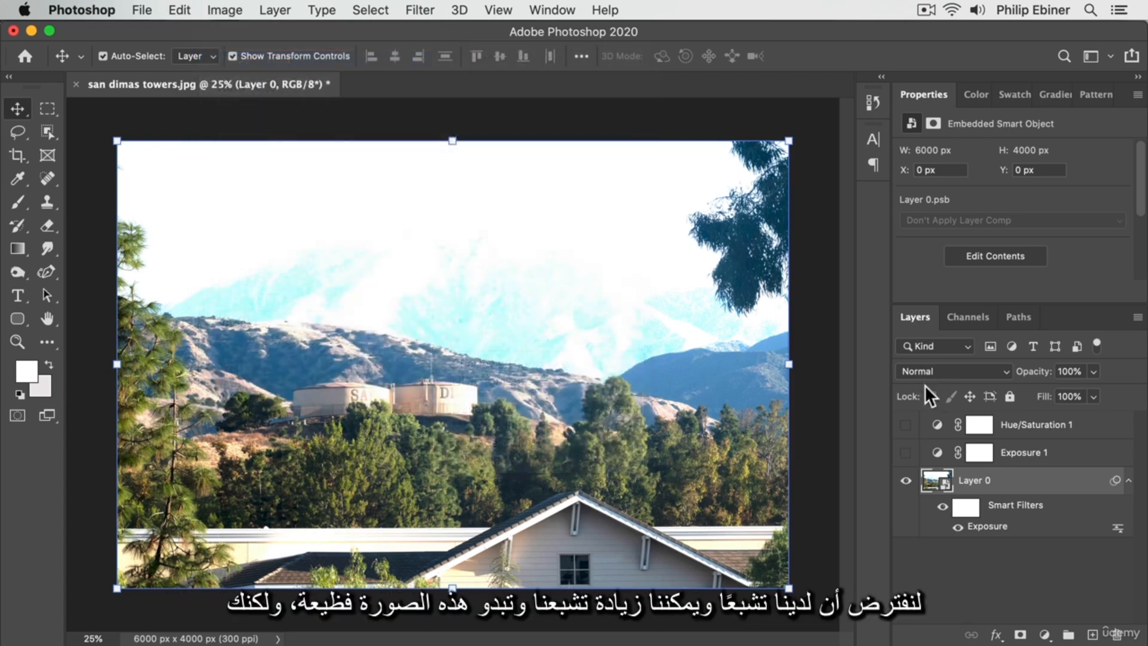
{"action": "left_click_drag", "start_coordinate": [532, 306], "coordinate": [561, 308]}
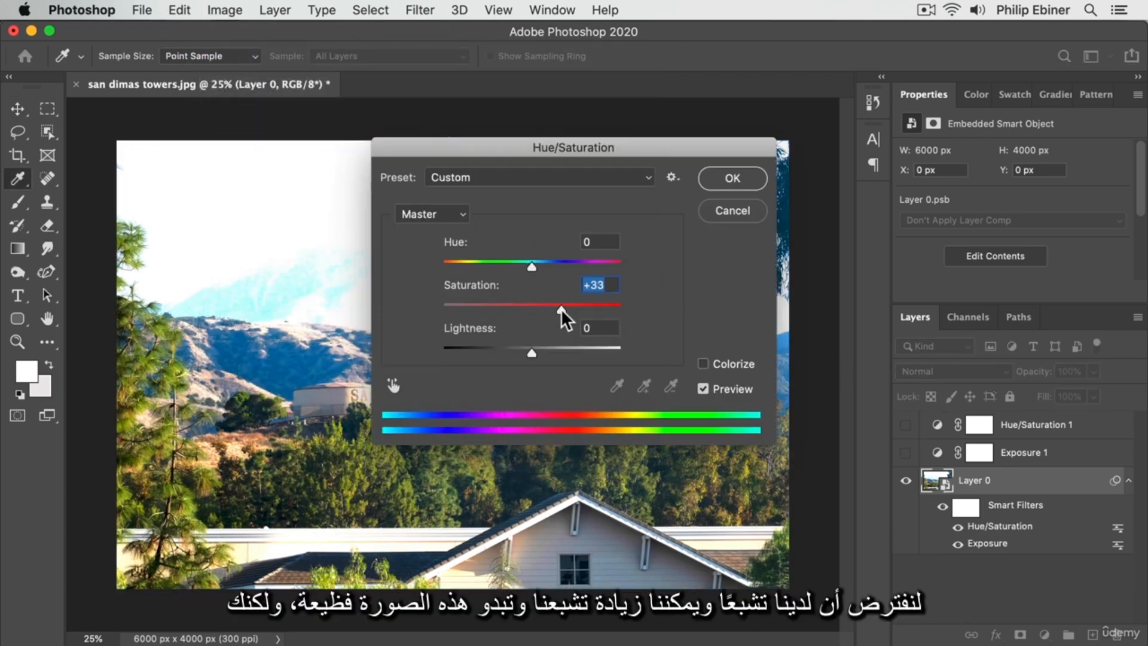
{"action": "left_click", "coordinate": [745, 175]}
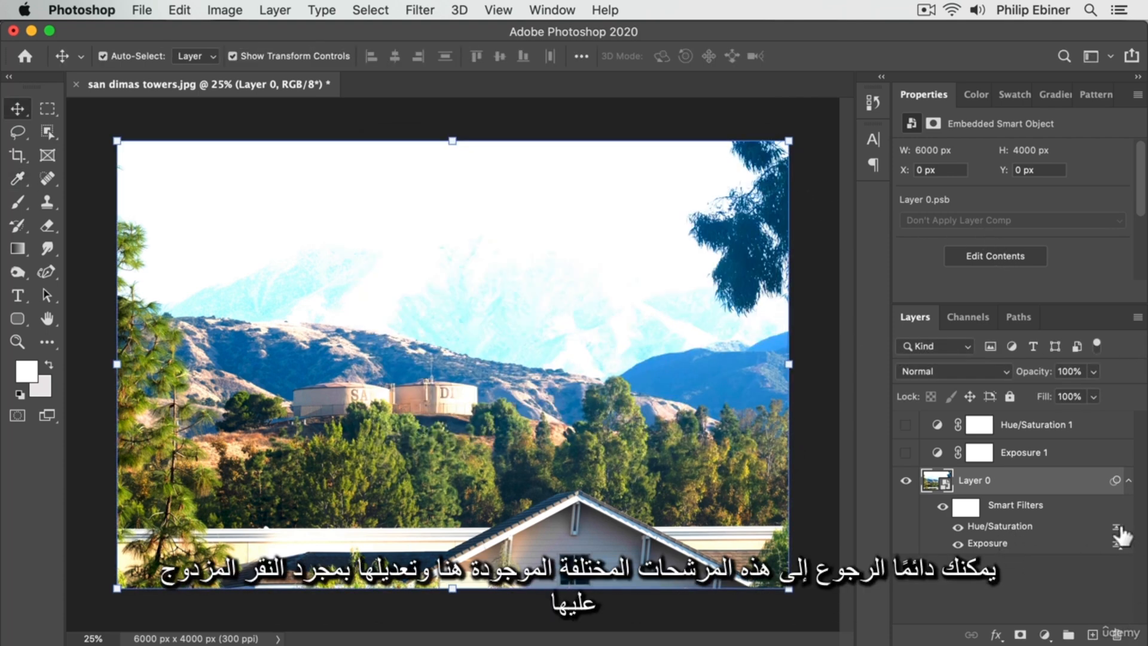
{"action": "double_click", "coordinate": [988, 527]}
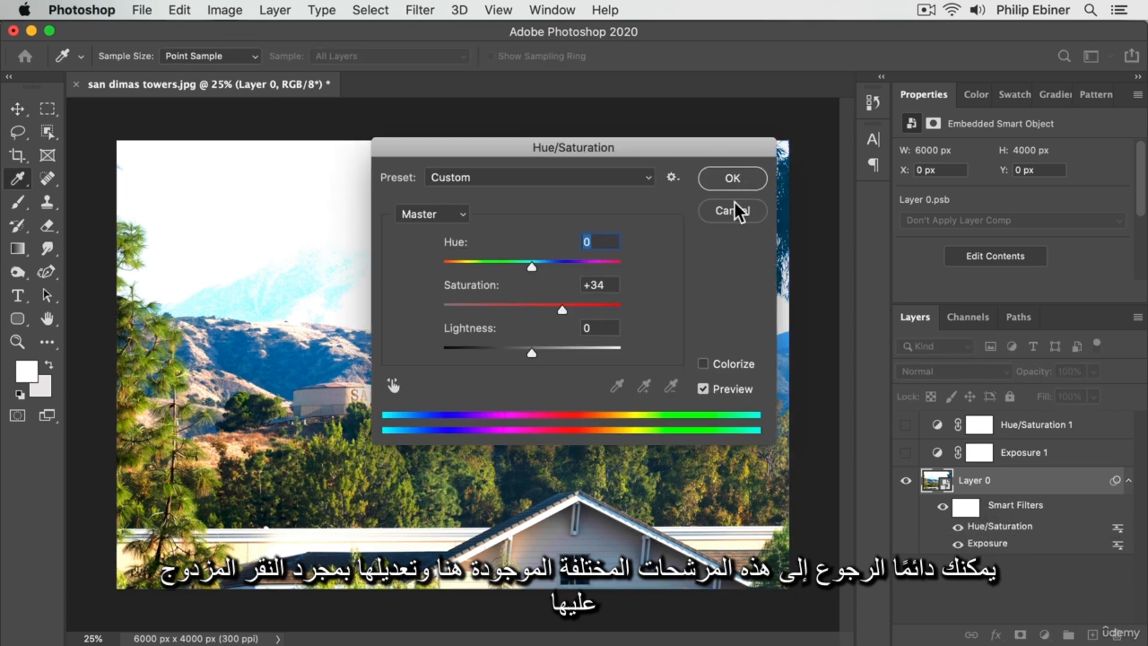
{"action": "left_click", "coordinate": [736, 206]}
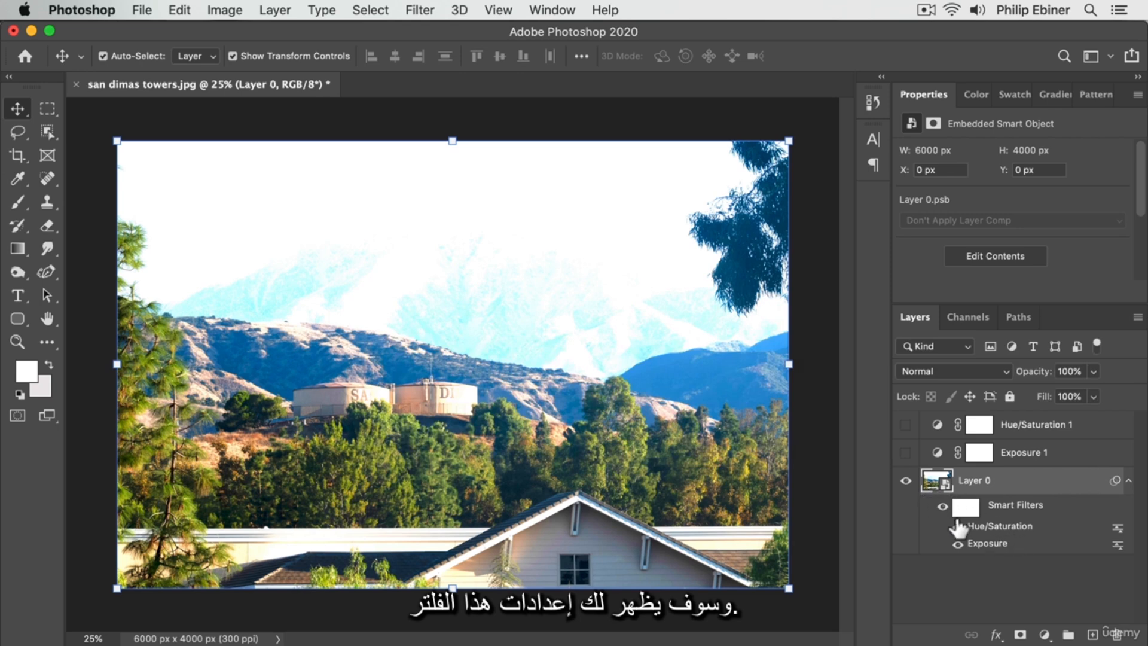
Step: Hide the Hue/Saturation and Exposure smart filters, and select the adjustment layers for comparison before reselecting Layer 0
{"action": "left_click", "coordinate": [958, 544]}
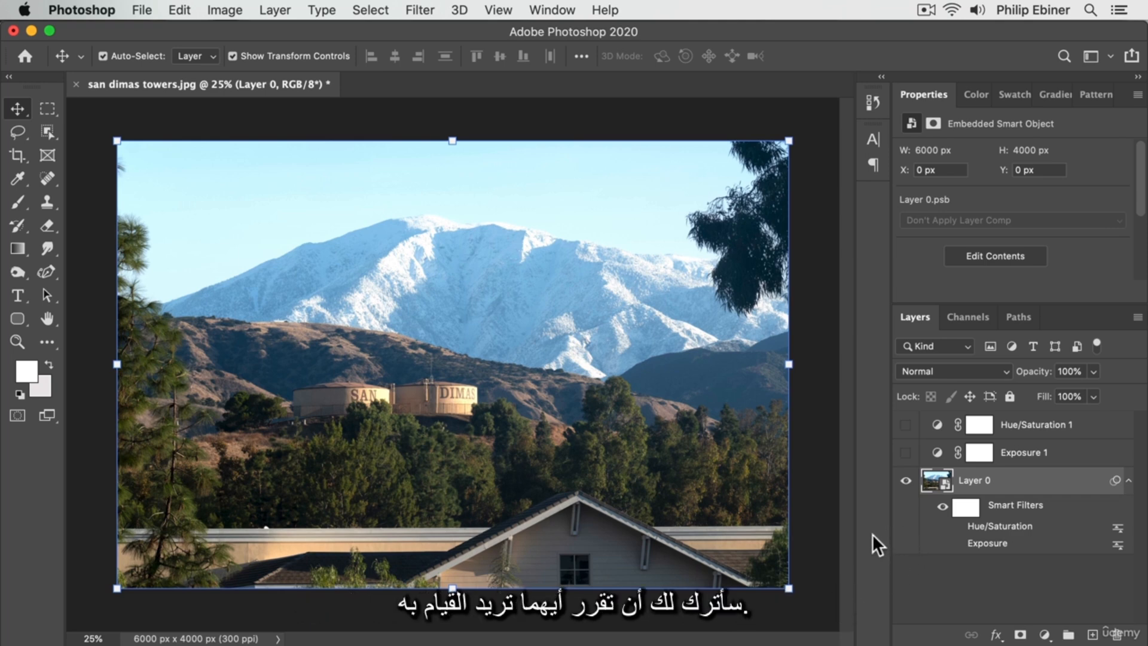
{"action": "left_click", "coordinate": [1066, 452]}
{"action": "left_click", "coordinate": [1069, 426]}
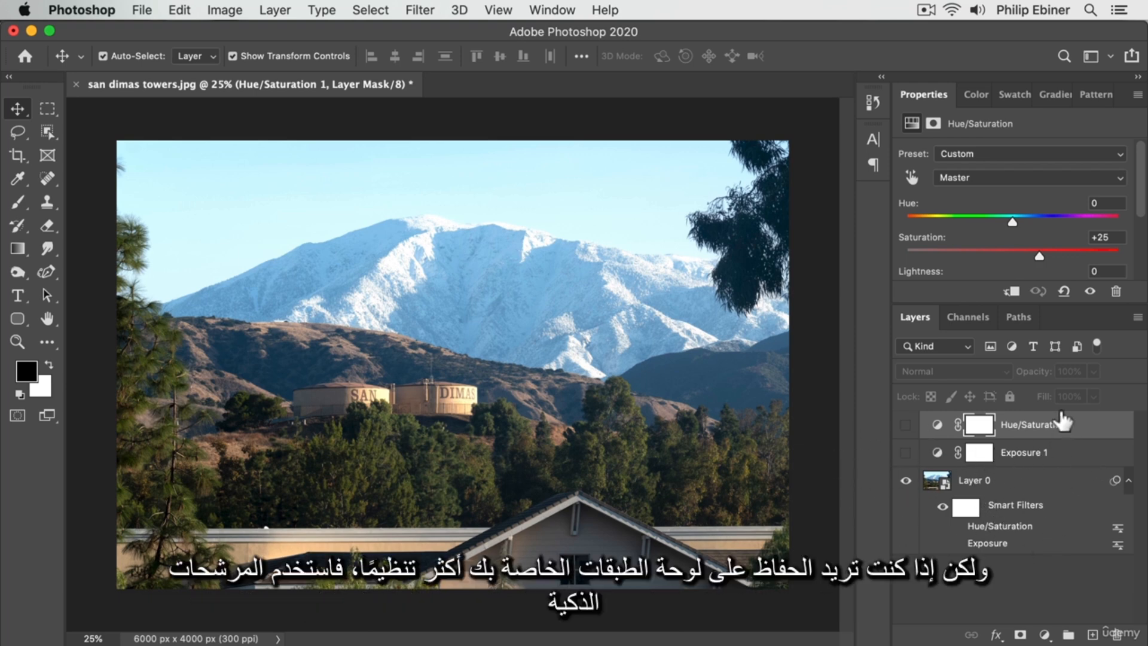
{"action": "left_click", "coordinate": [1028, 484]}
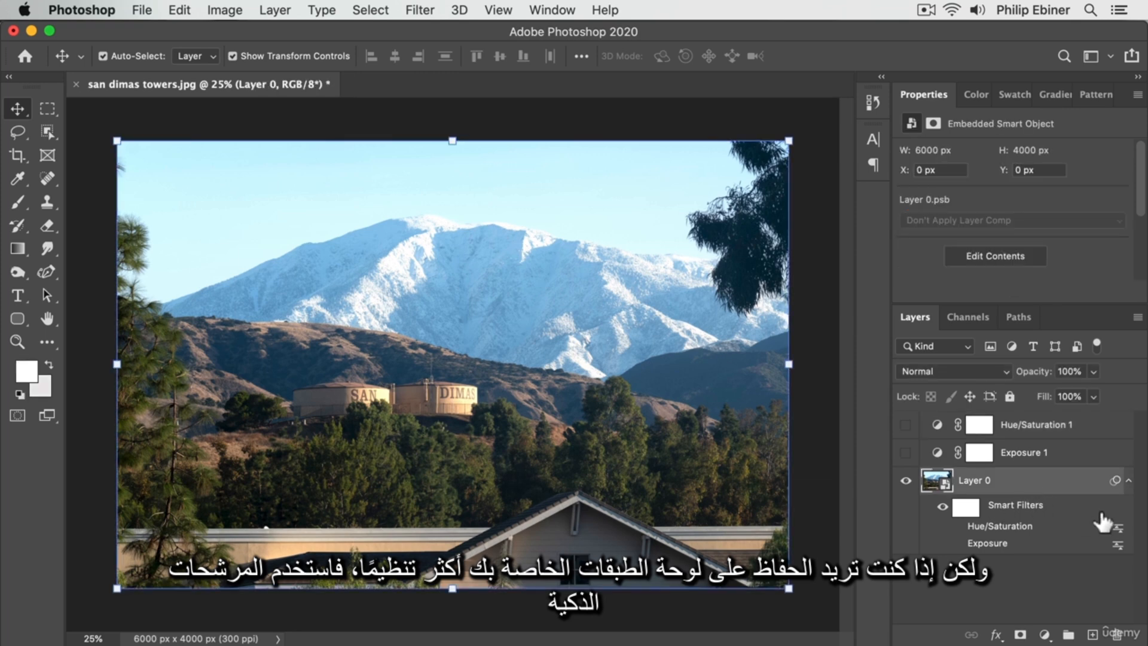